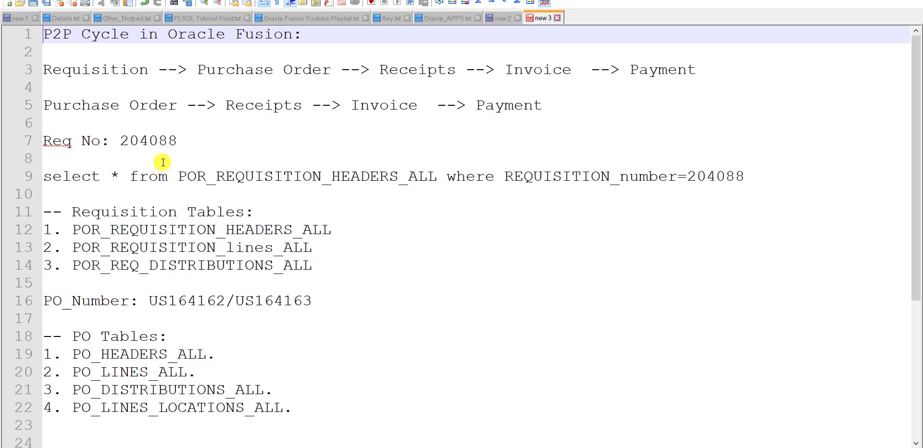
Highlight Requisition, Purchase, Receipts and Invoice one after another in the first P2P flow line of the notes
left_click(162, 90)
double_click(104, 65)
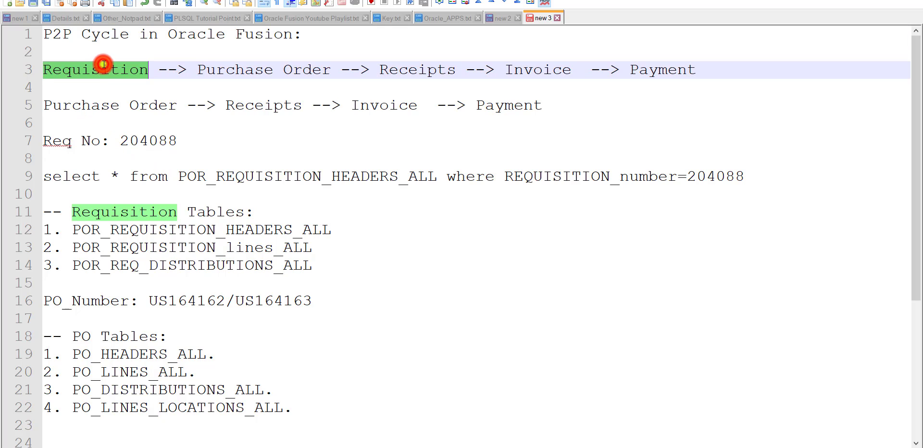
double_click(243, 70)
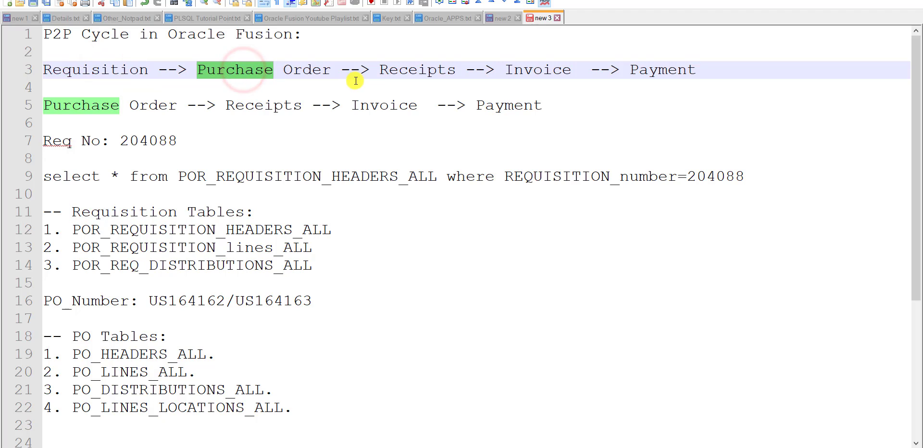
double_click(395, 71)
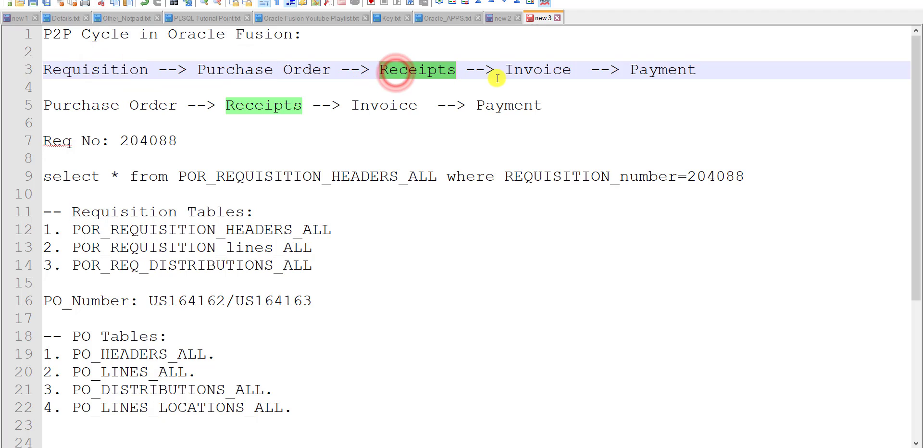
double_click(518, 75)
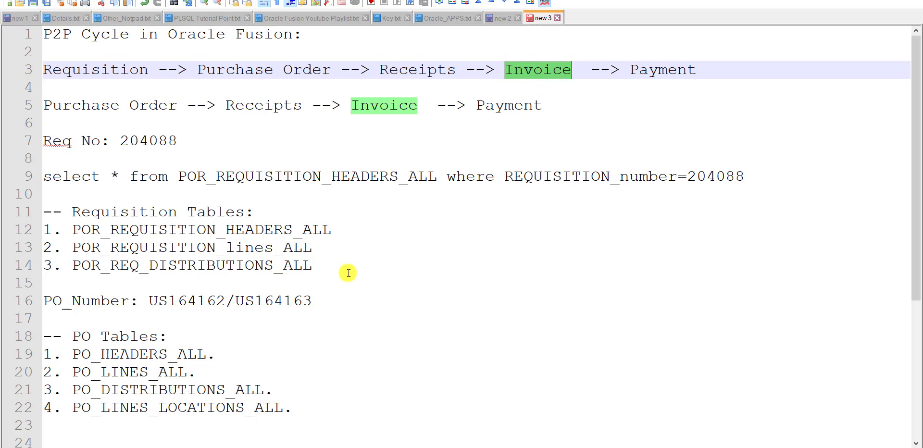
Insert six blank lines below the PO Tables list in the notes
left_click(315, 425)
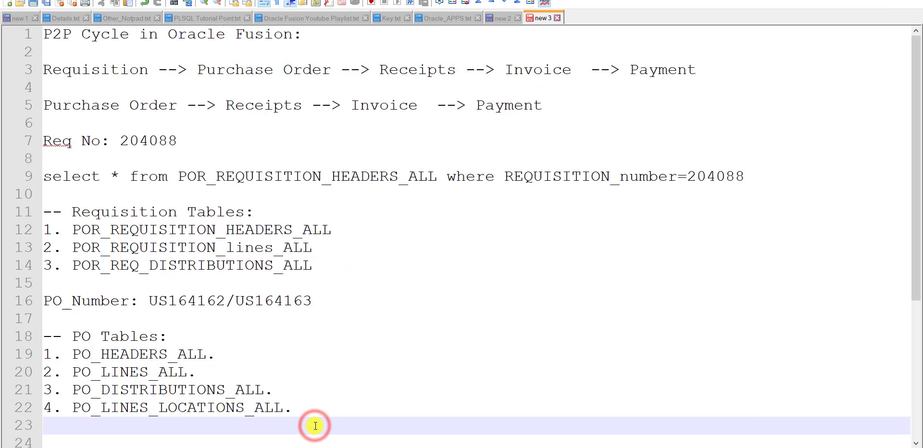
key("Return")
key("Return")
key("Return")
key("Return")
key("Return")
key("Return")
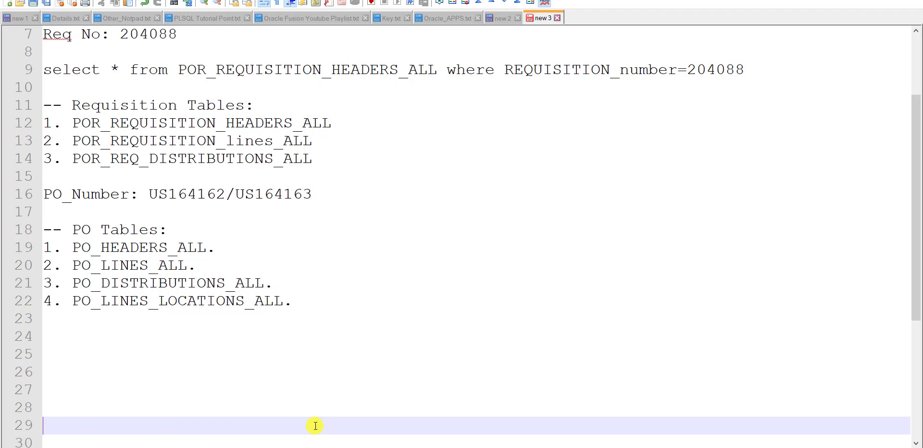
Copy the second purchase order number from the PO_Number line of the notes
double_click(279, 193)
left_click(102, 355)
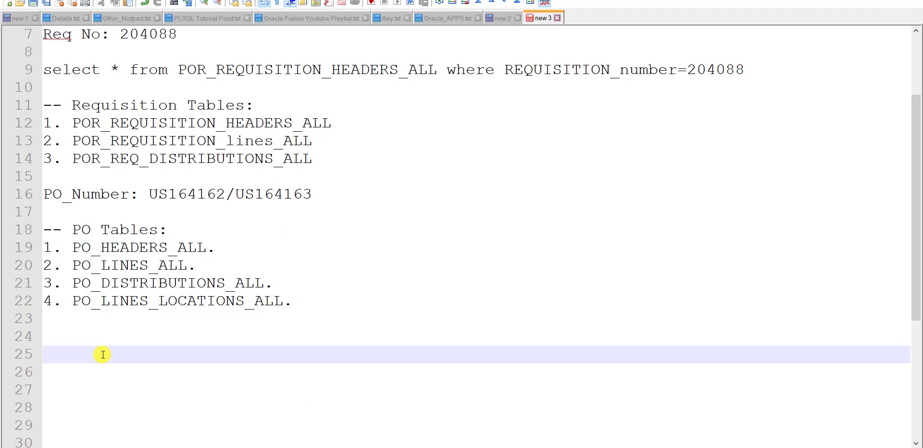
double_click(260, 193)
key("ctrl+c")
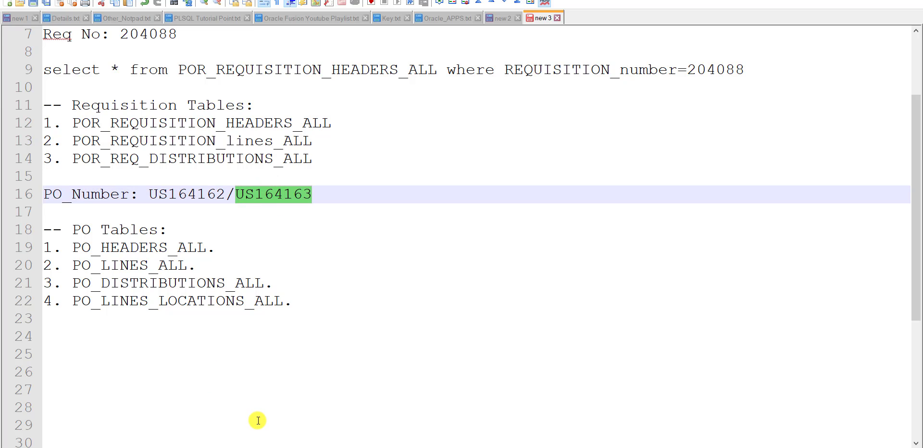
Switch to Oracle Fusion and open Receive Expected Shipments from the Receipts tasks of Inventory Management under Supply Chain Execution
key("alt+Tab")
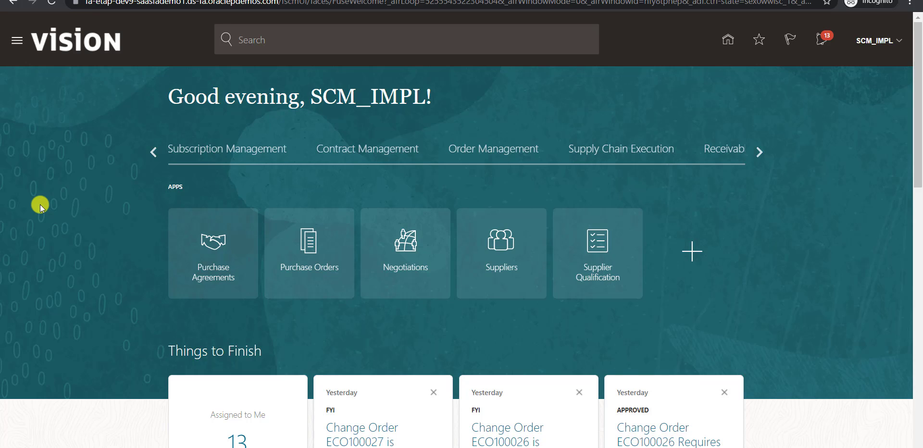
left_click(632, 155)
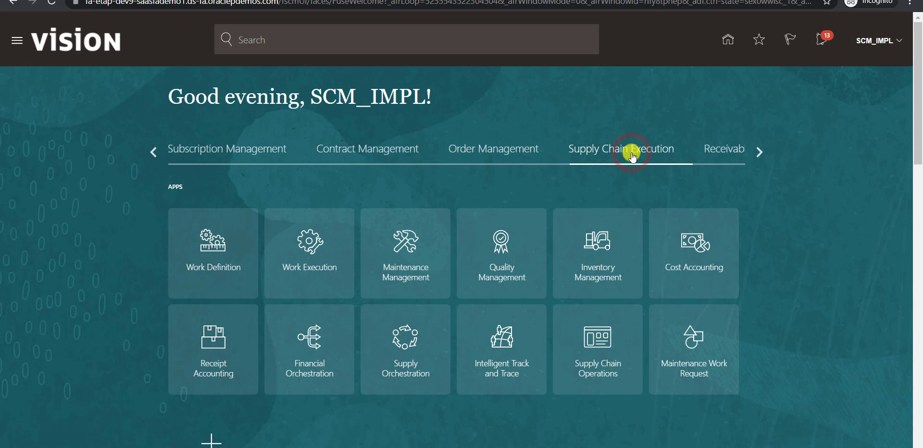
left_click(604, 258)
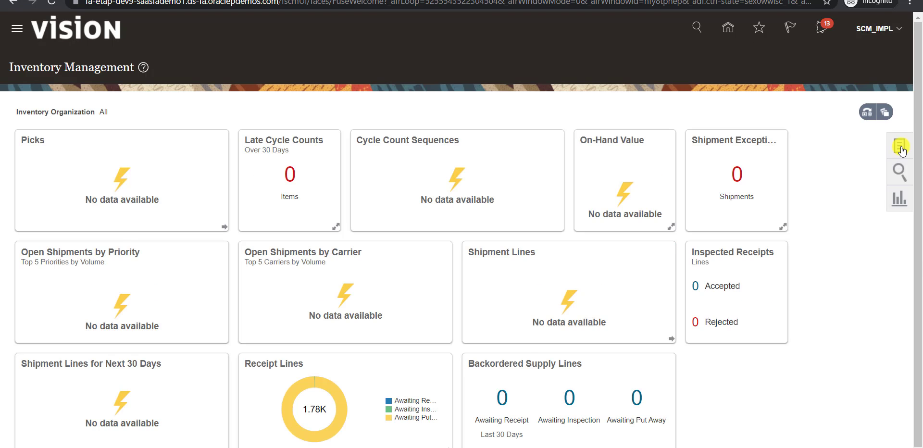
left_click(901, 150)
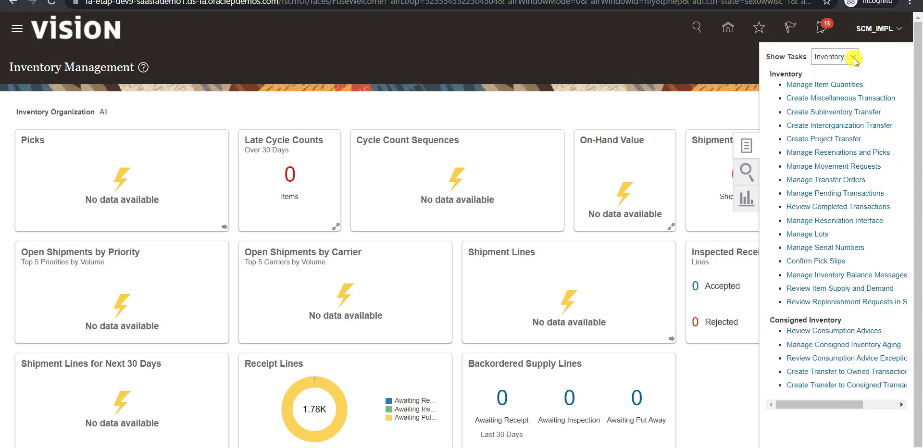
left_click(851, 58)
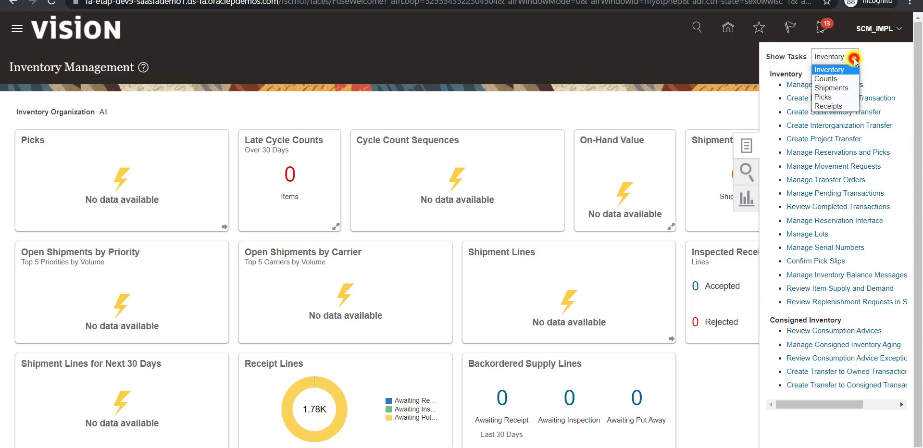
left_click(838, 106)
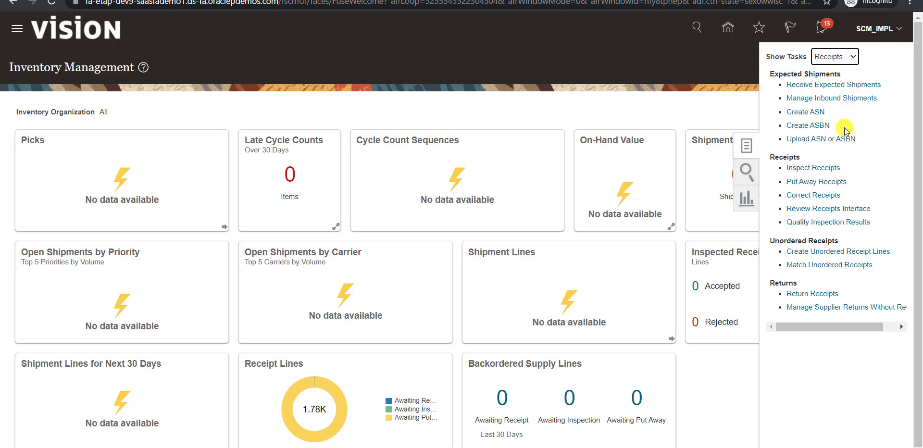
left_click(815, 88)
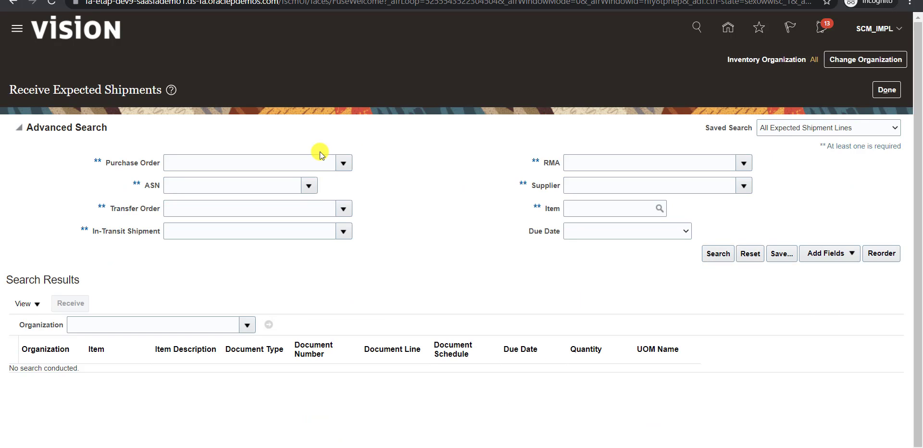
Search the expected shipments for the purchase order number copied from the notes
left_click(270, 163)
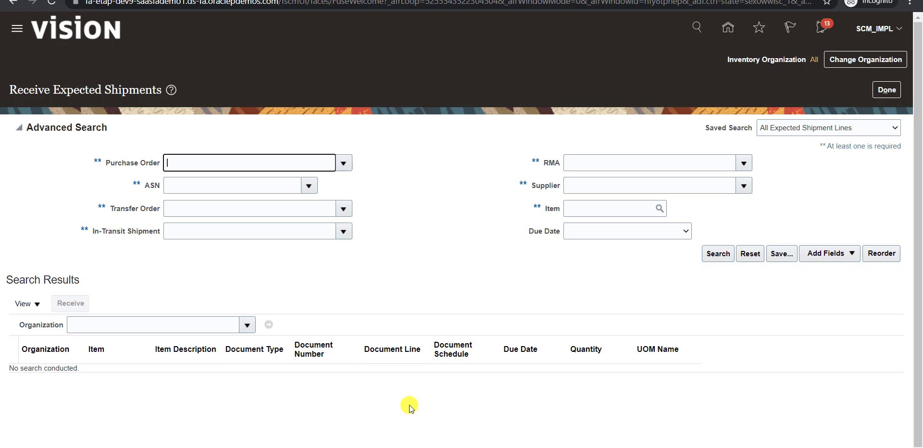
key("alt+Tab")
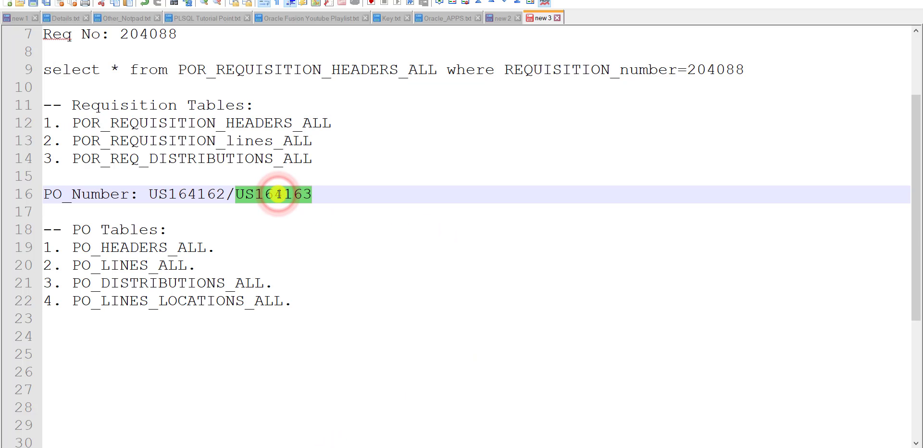
key("alt+Tab")
left_click(219, 170)
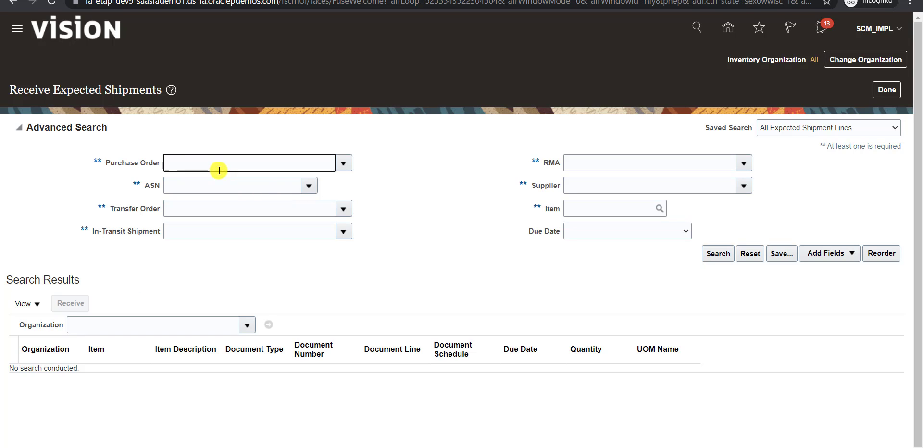
key("ctrl+v")
left_click(714, 253)
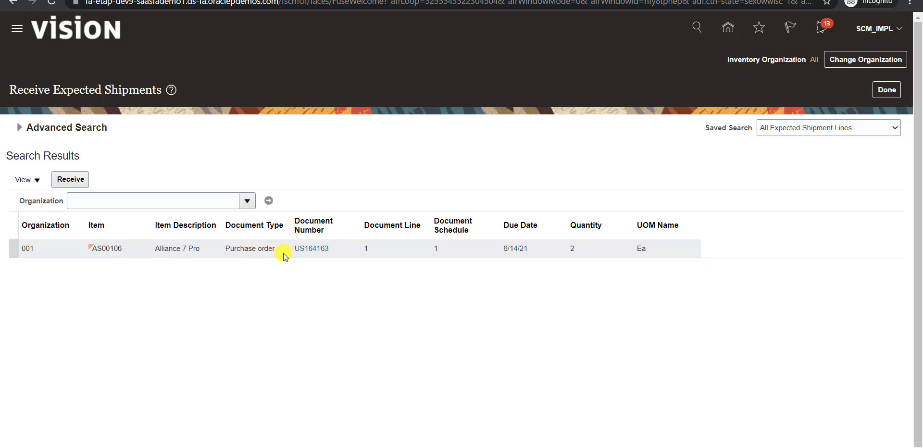
Start receiving the Alliance 7 Pro purchase order line and set its received quantity to 2
left_click(235, 248)
left_click(74, 179)
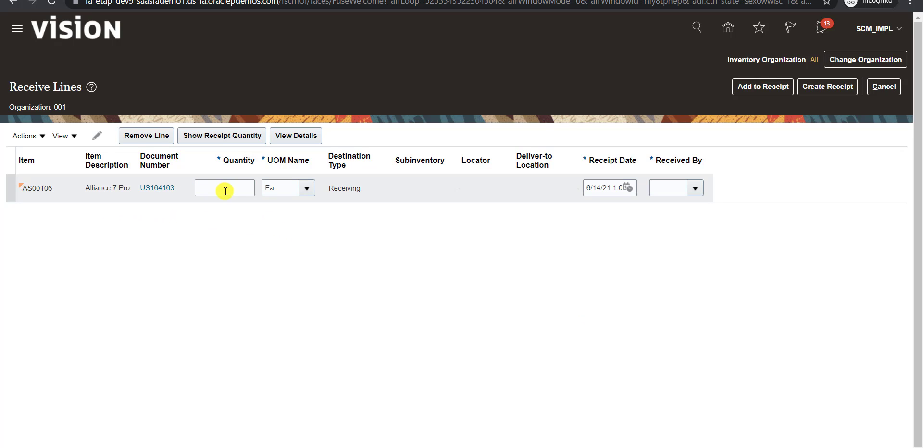
left_click(246, 189)
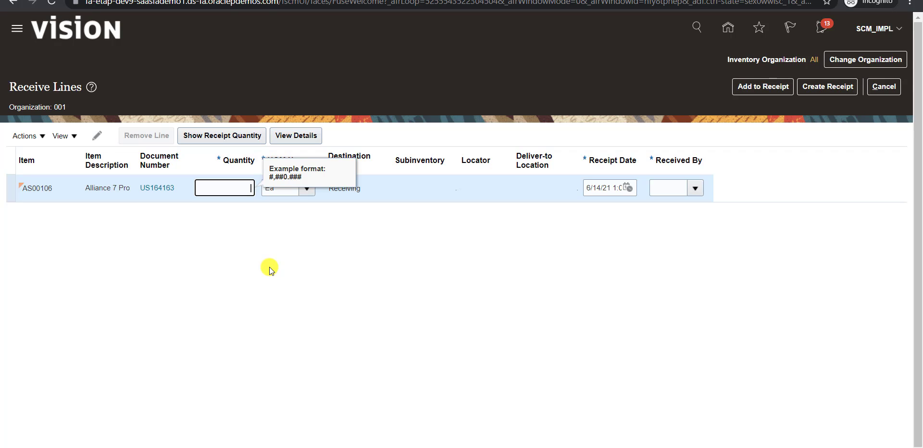
type("2")
key("Tab")
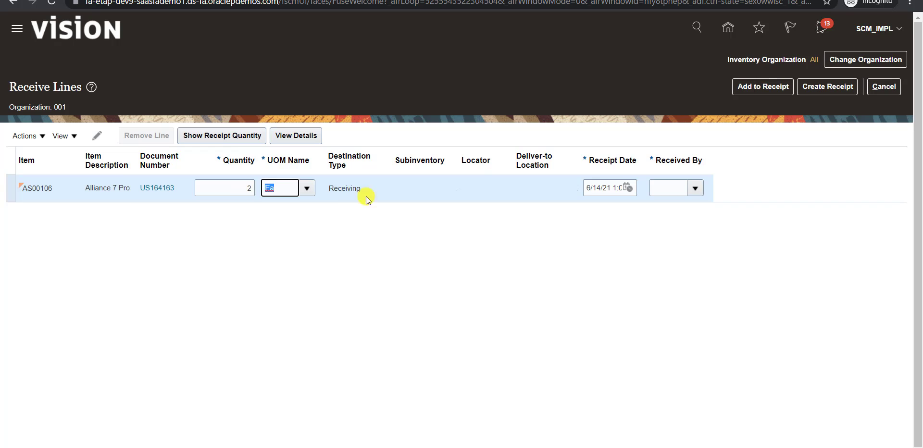
Set Received By on the line to the Sales US Vice President using the person search
left_click(694, 191)
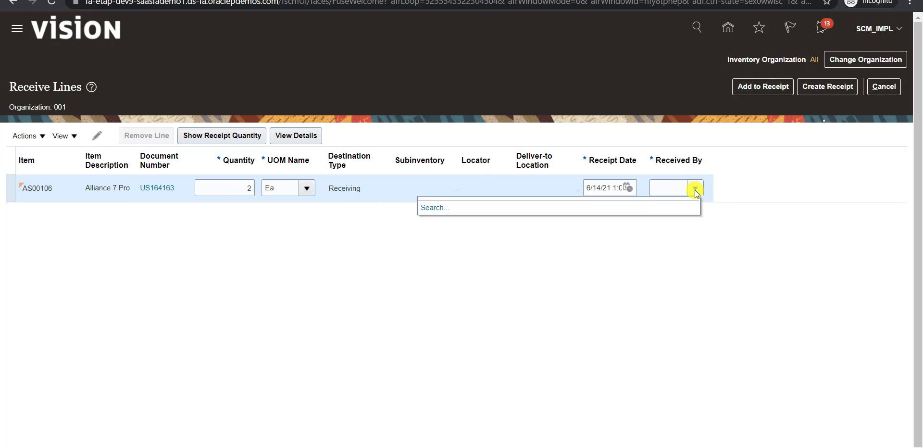
left_click(502, 211)
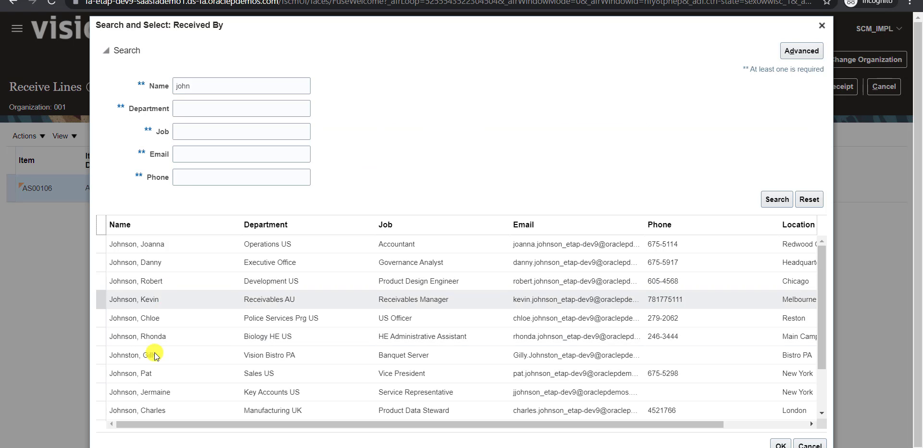
left_click(150, 376)
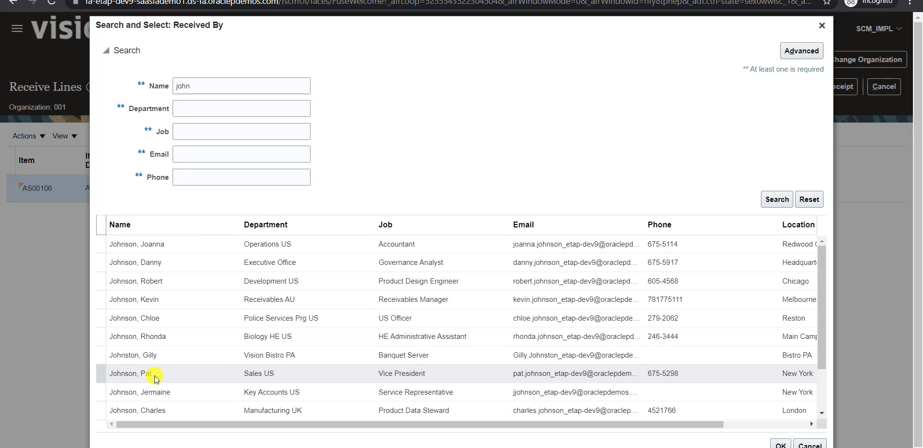
left_click(154, 376)
left_click(154, 376)
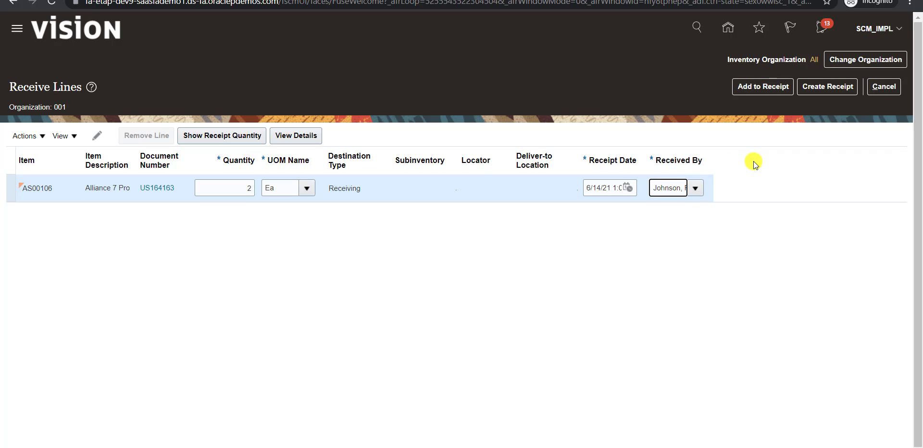
Create a receipt from the Alliance 7 Pro line and submit it with the default header details
left_click(825, 88)
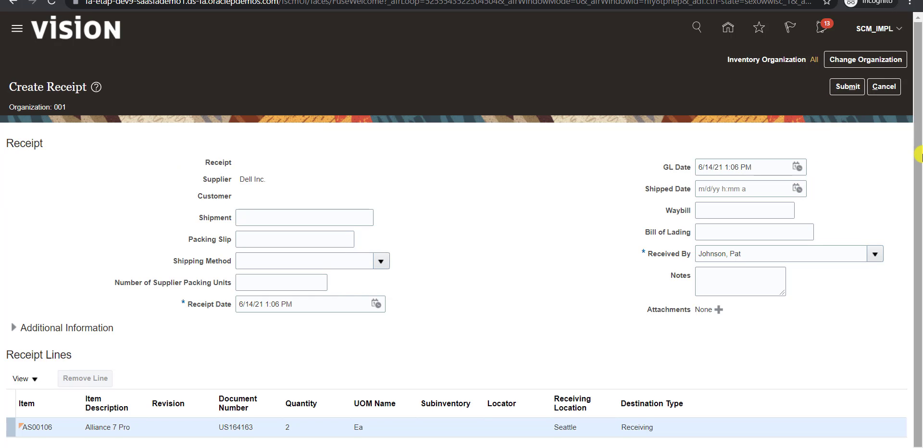
left_click_drag(918, 155, 918, 163)
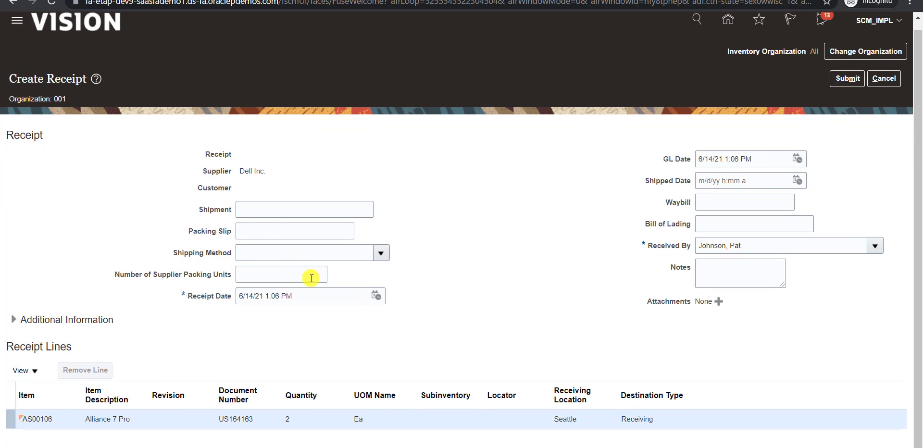
left_click(841, 80)
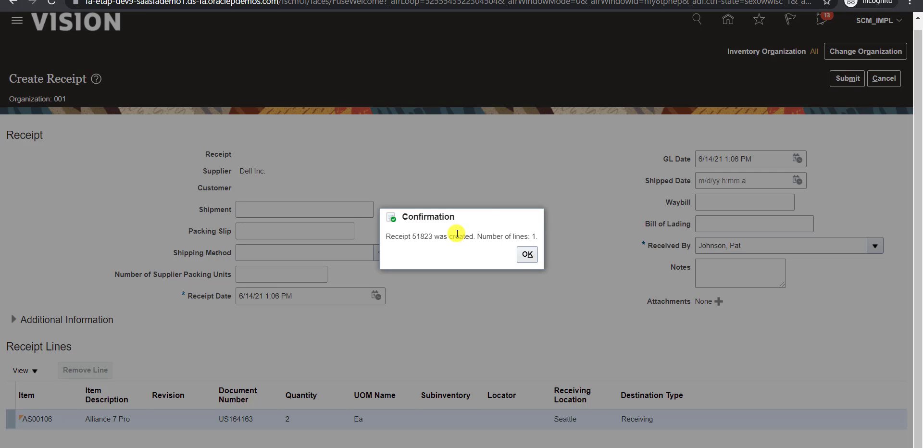
Copy the new receipt number from the confirmation message and dismiss the message
double_click(424, 235)
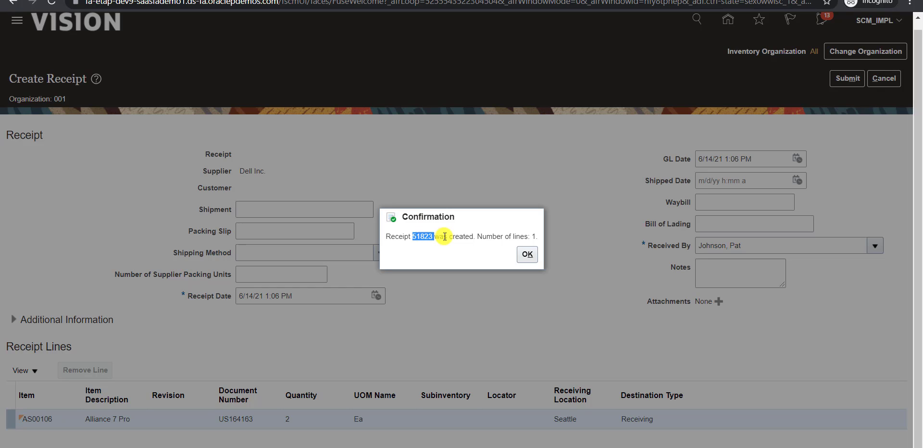
left_click(527, 257)
double_click(425, 236)
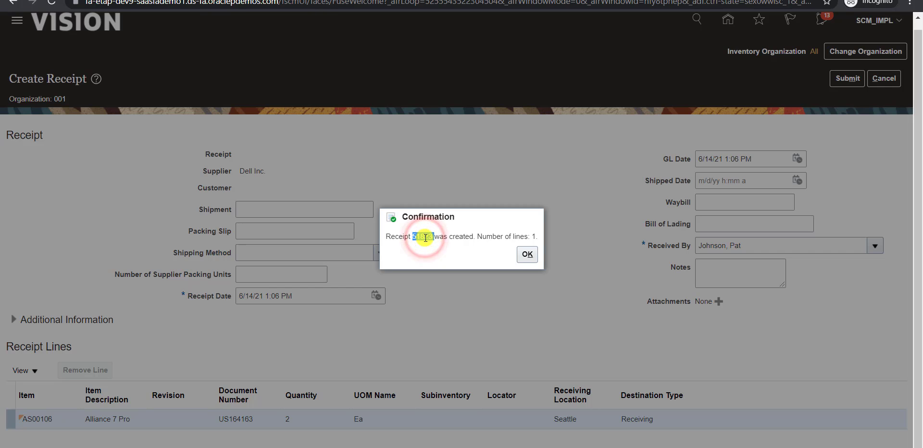
left_click(527, 254)
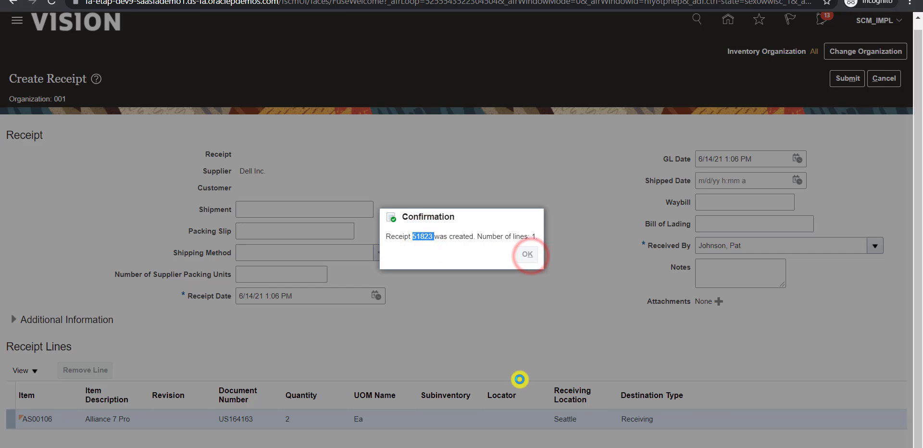
Add a "REC No:" line with the new receipt number below the PO tables in the notes, and return to Oracle Fusion
key("alt+Tab")
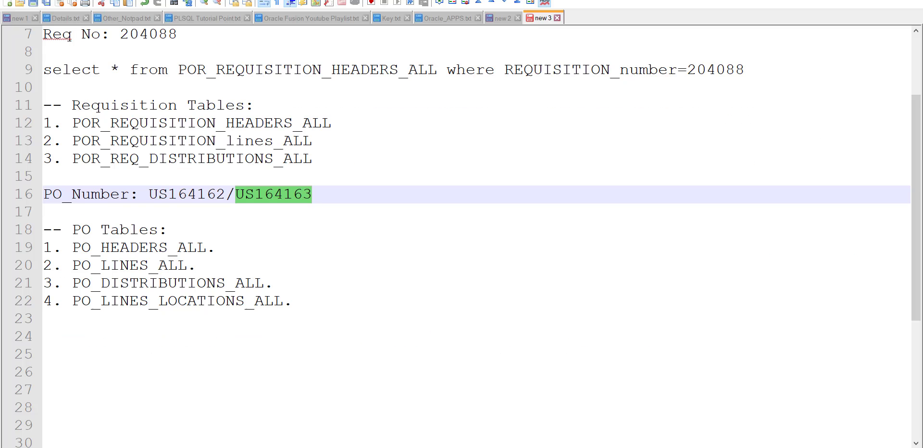
left_click(314, 328)
key("Return")
key("Return")
type("REC No")
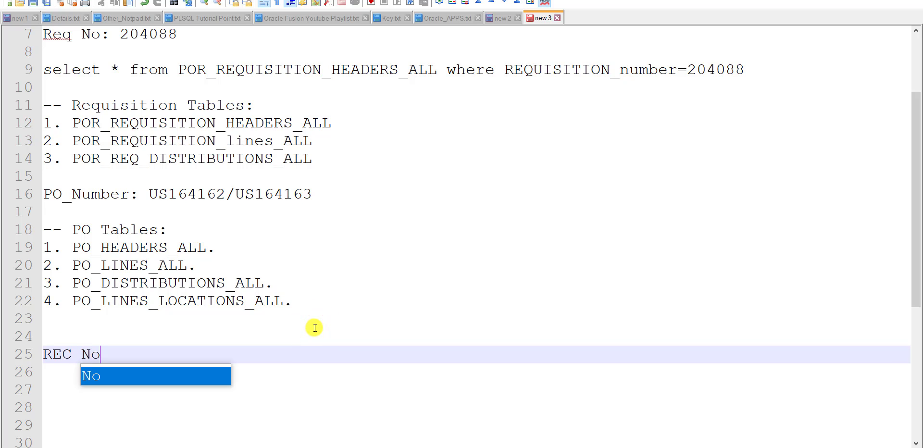
type(": 51823")
key("alt+Tab")
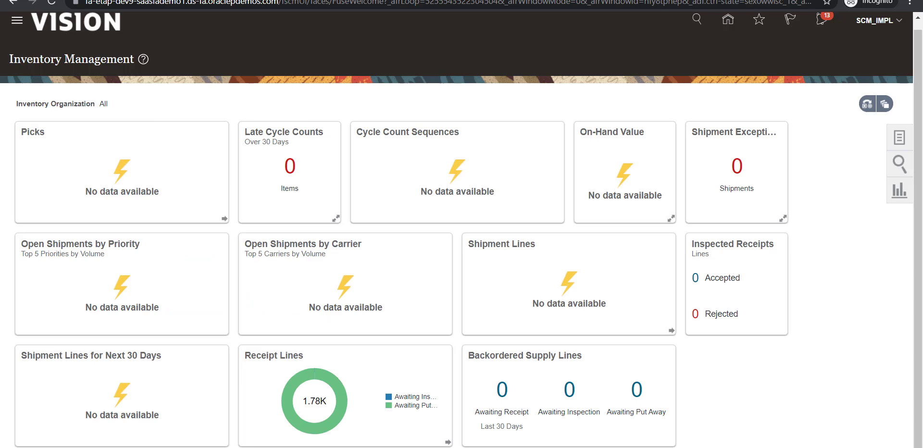
Switch to the notes and copy the PO_HEADERS_ALL select query to the empty area below the REC No line
key("alt+Tab")
double_click(273, 194)
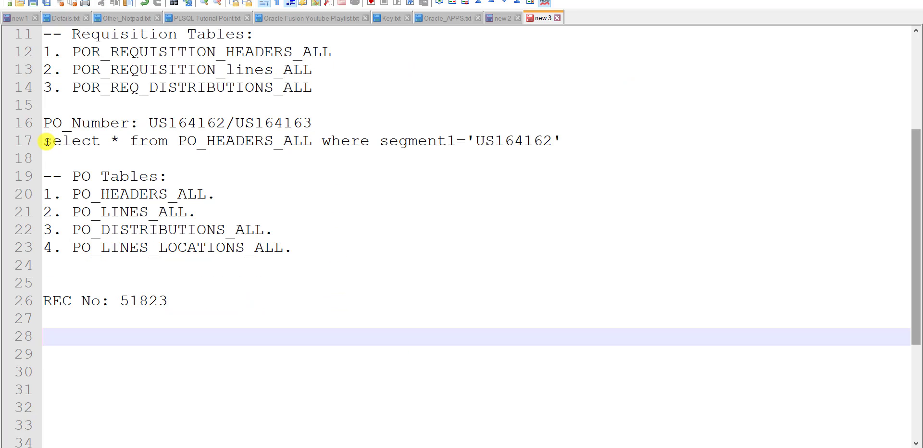
left_click_drag(46, 141, 47, 156)
key("ctrl+c")
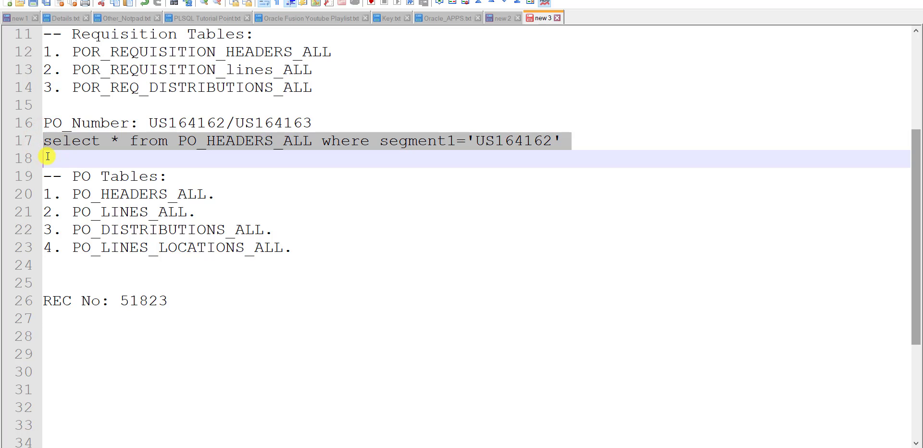
left_click(53, 336)
key("ctrl+v")
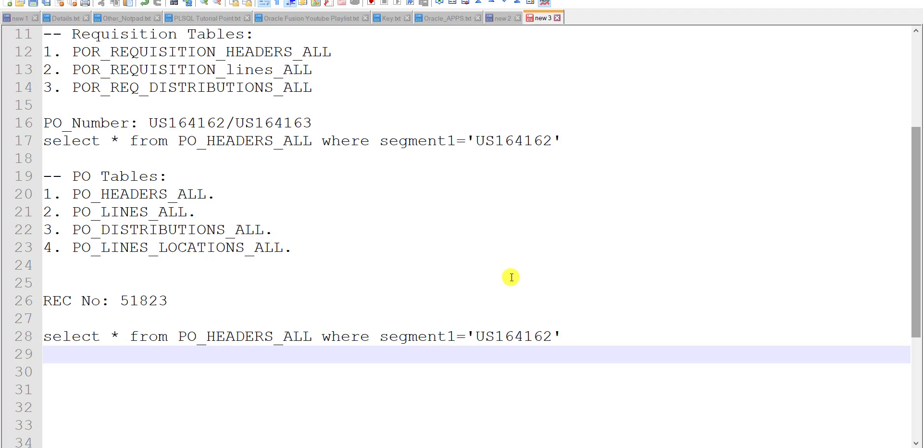
Replace the segment1 value in the copied query with the second PO number from the PO_Number line
double_click(511, 336)
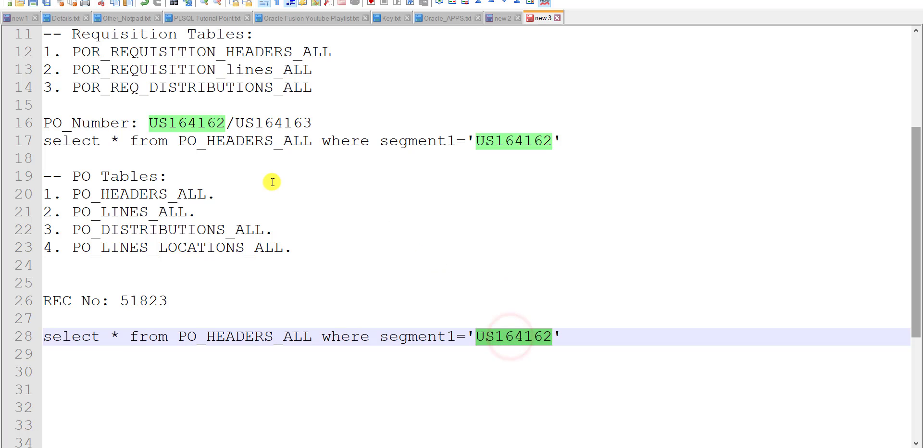
double_click(251, 128)
key("ctrl+c")
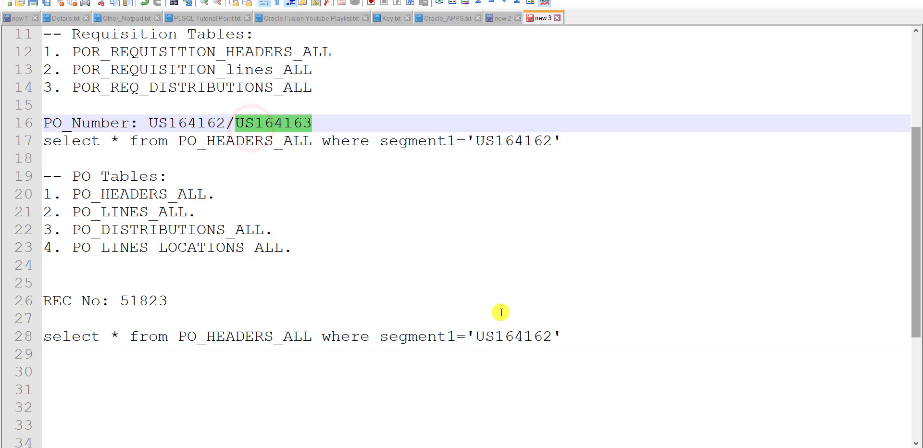
double_click(512, 336)
key("ctrl+v")
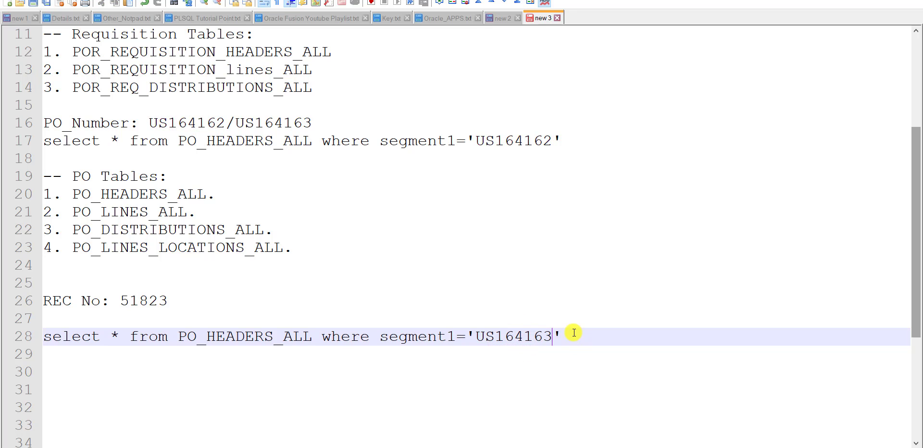
Replace the SQL query of the REQ data set in Oracle Transactional Business Intelligence with the updated PO_HEADERS_ALL query from the notes
left_click_drag(561, 338, 46, 342)
key("ctrl+c")
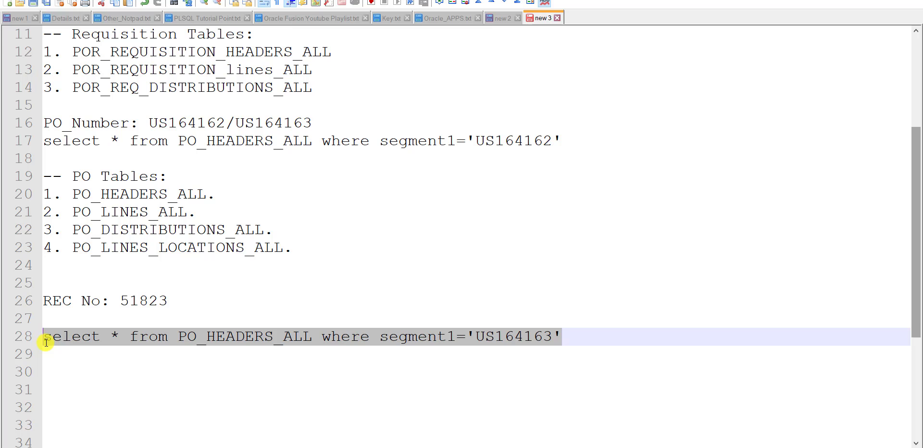
key("alt+Tab")
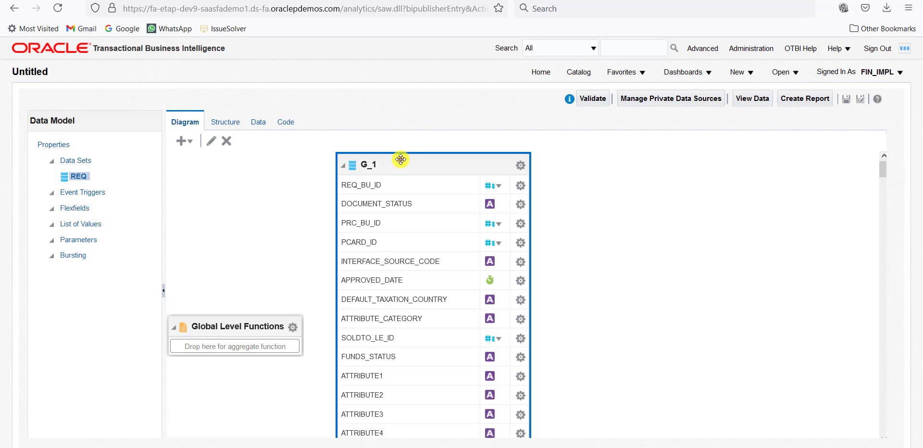
left_click(400, 160)
left_click(211, 140)
left_click(424, 259)
key("ctrl+a")
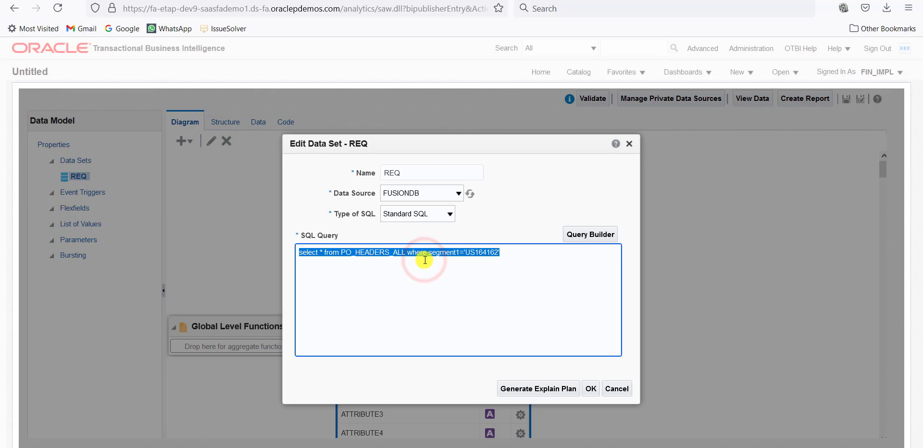
key("ctrl+v")
left_click(590, 388)
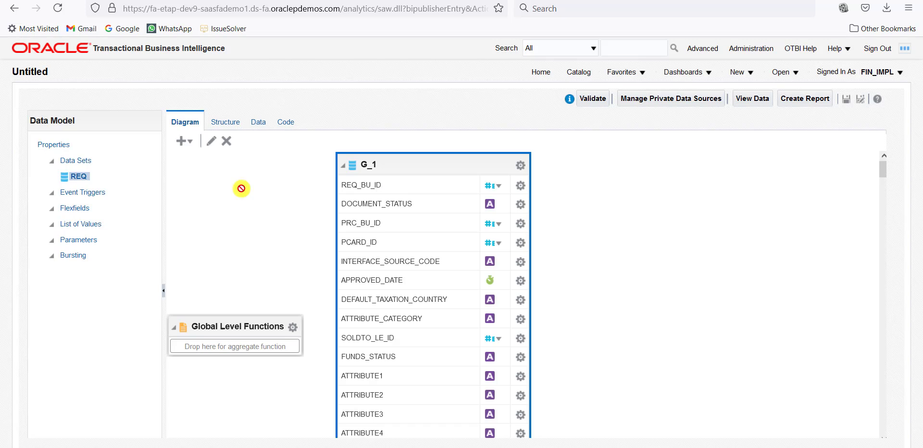
View the REQ query data as a table and check the purchase order's DOCUMENT_STATUS value
left_click(258, 122)
left_click(247, 149)
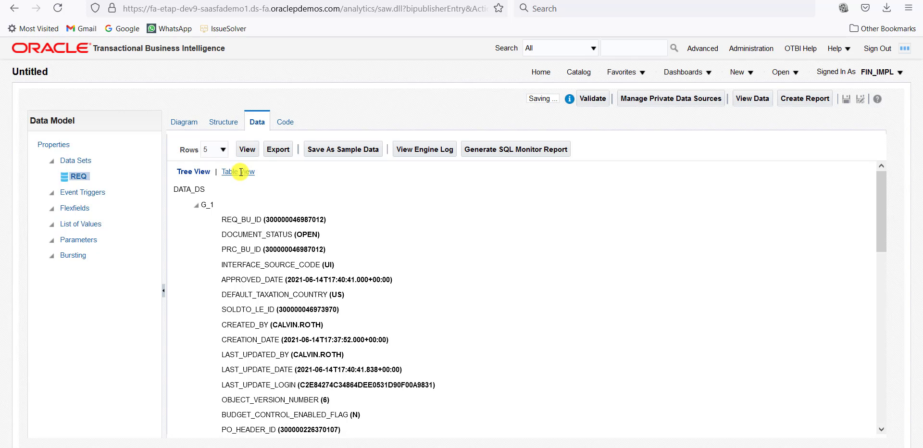
left_click(240, 172)
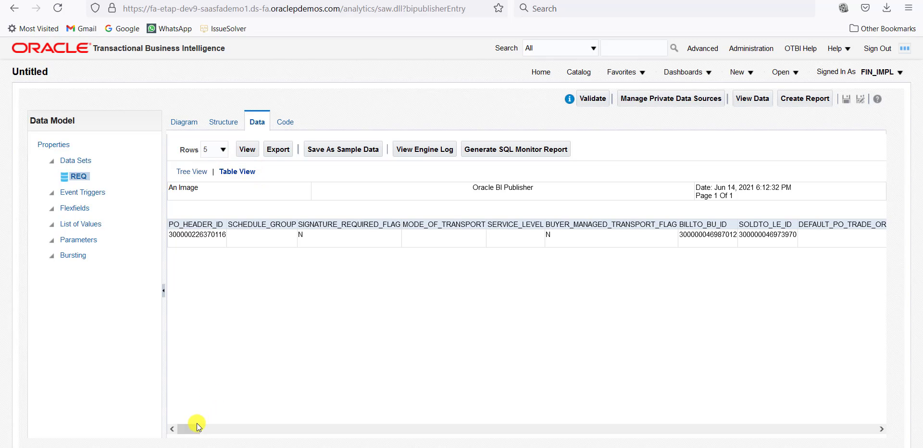
left_click_drag(197, 426, 284, 437)
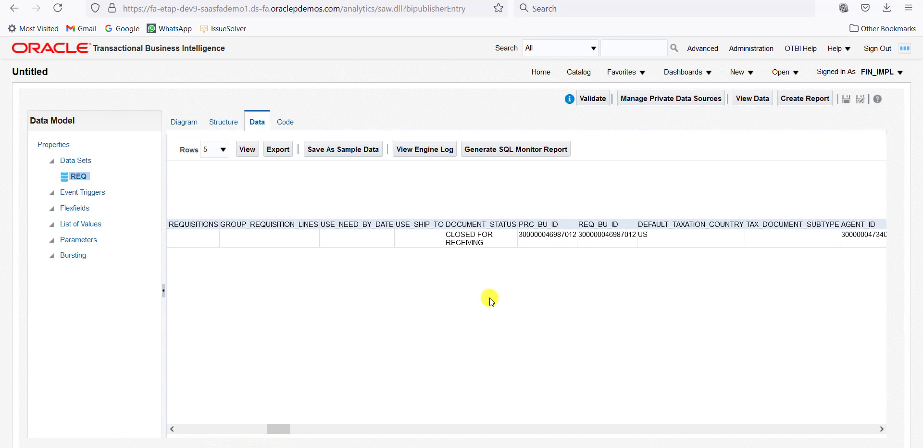
double_click(488, 223)
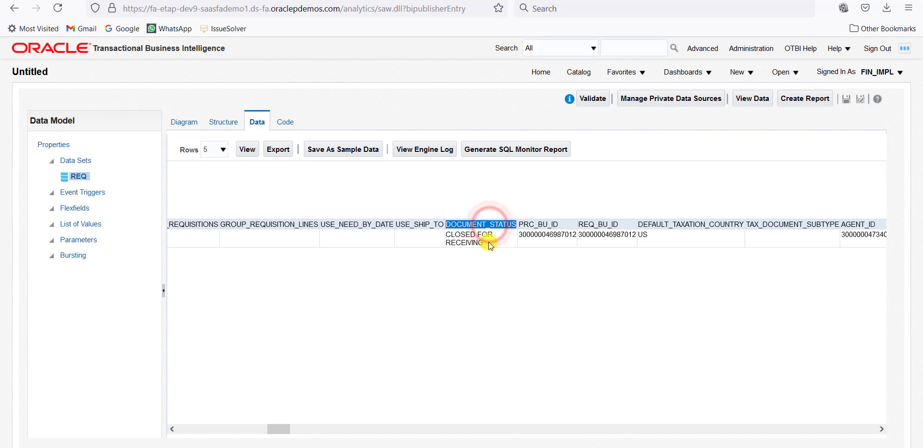
left_click_drag(489, 243, 449, 235)
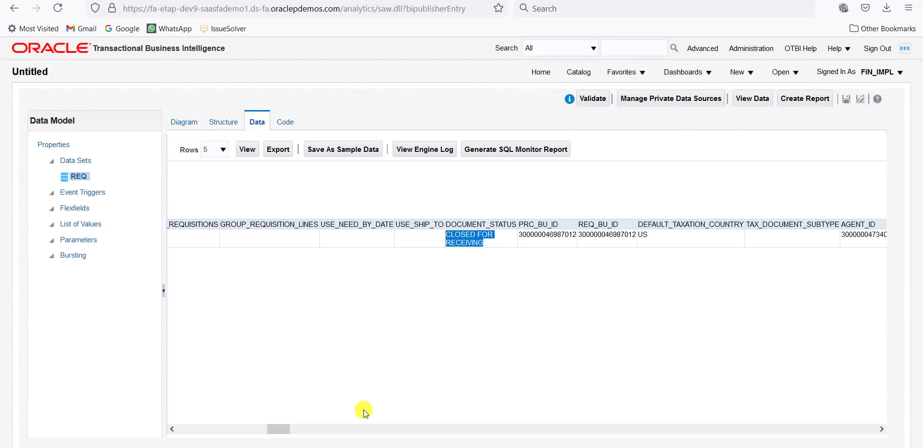
mouse_move(292, 446)
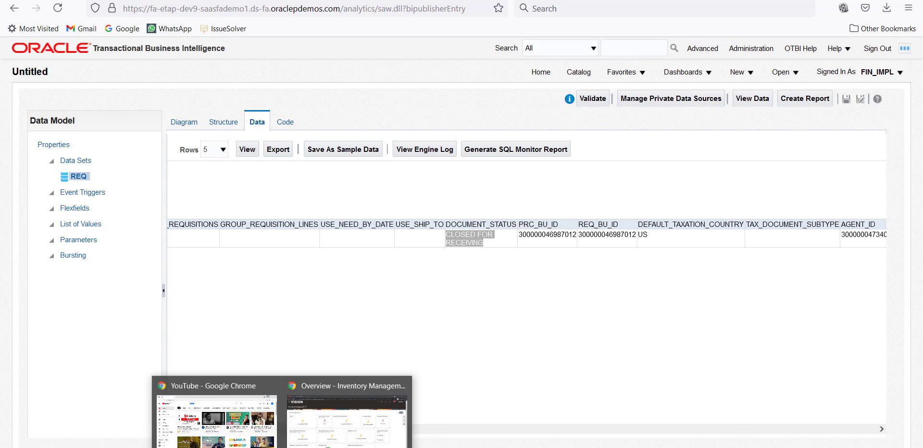
left_click(334, 440)
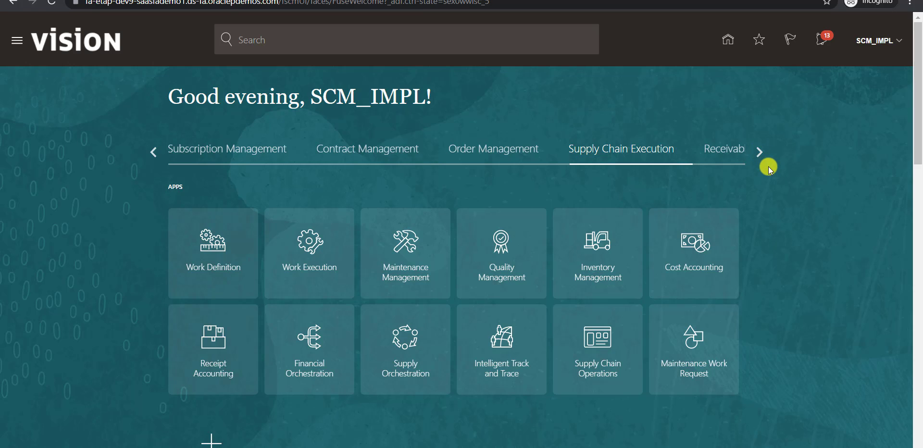
left_click(762, 152)
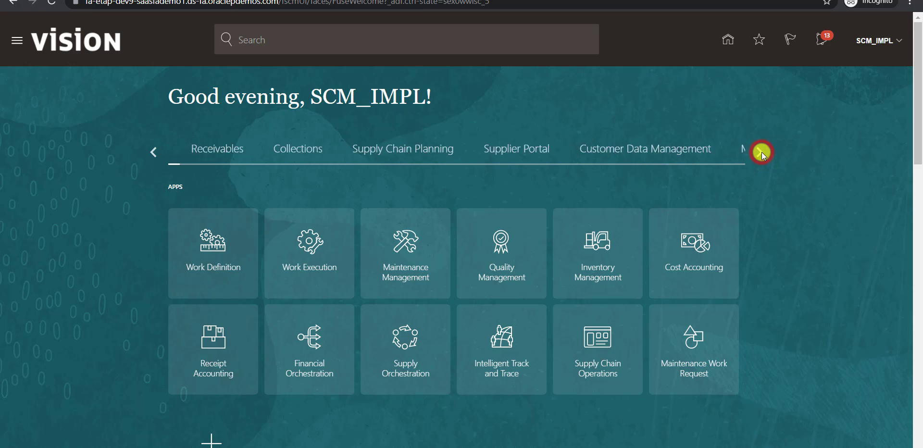
left_click(761, 152)
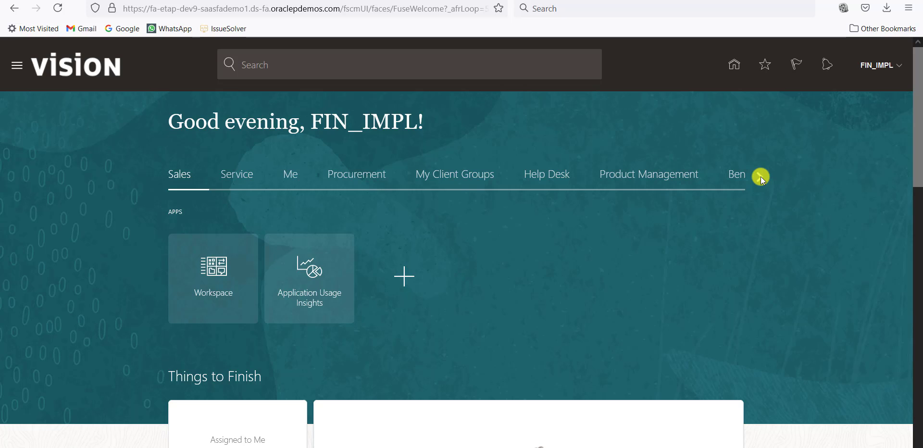
Open Invoices under Payables in the FIN_IMPL session and start creating a new invoice
left_click(760, 177)
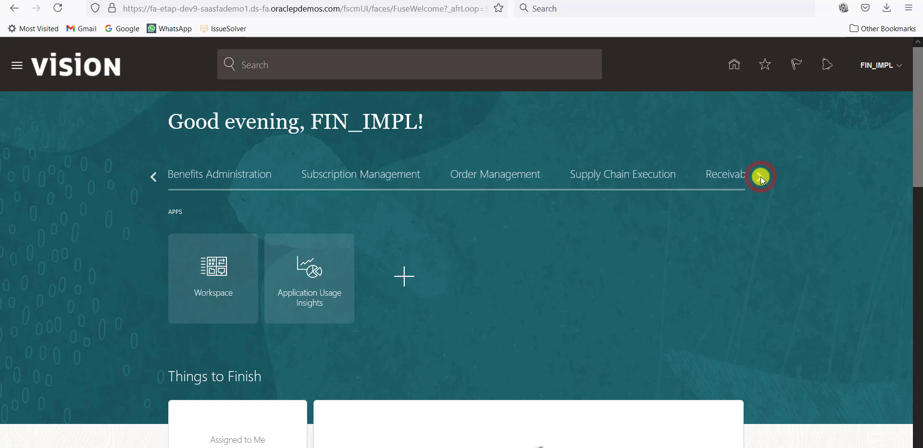
left_click(760, 176)
left_click(405, 174)
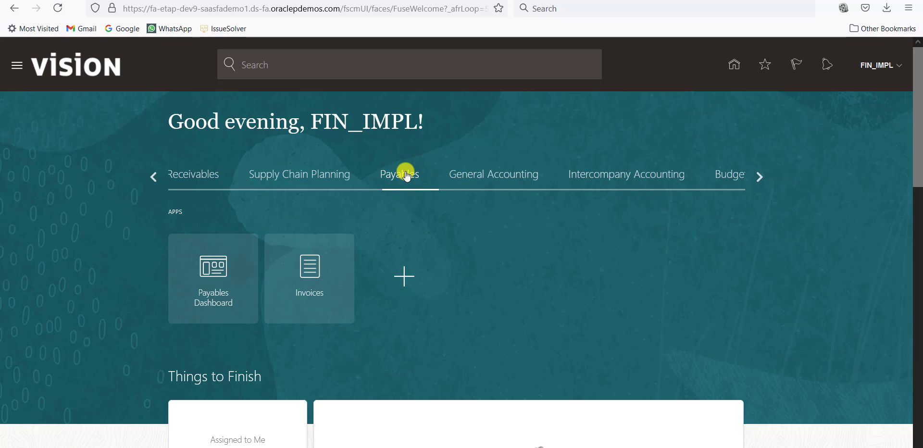
left_click(322, 279)
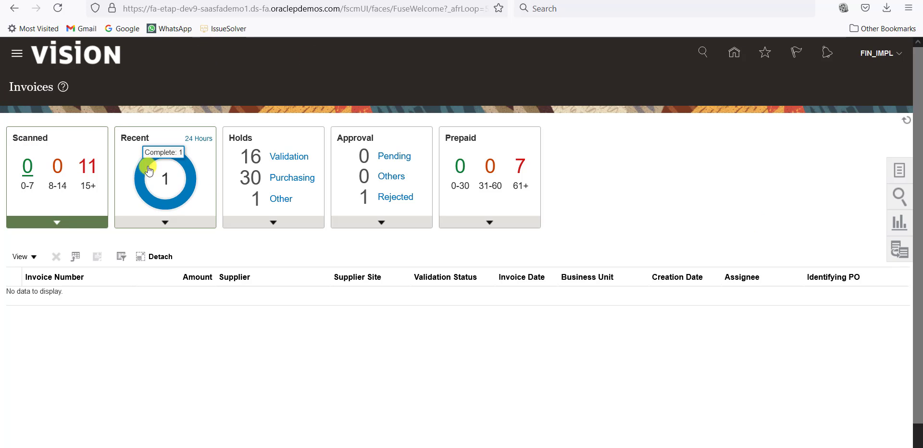
left_click(898, 171)
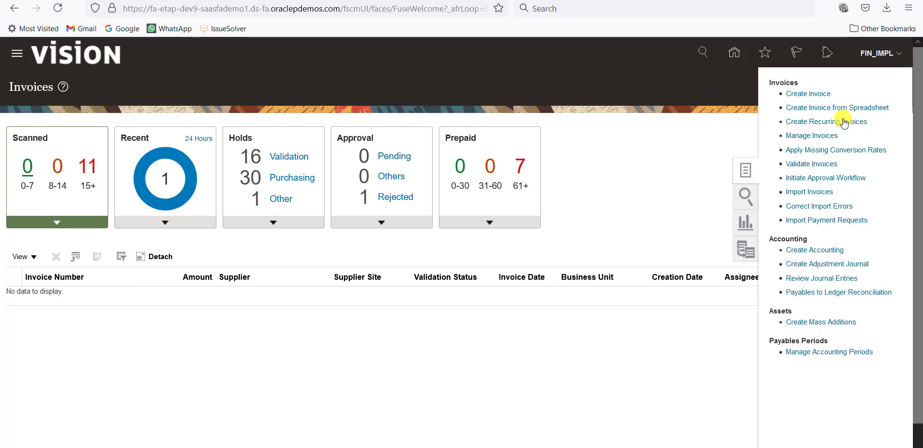
left_click(821, 94)
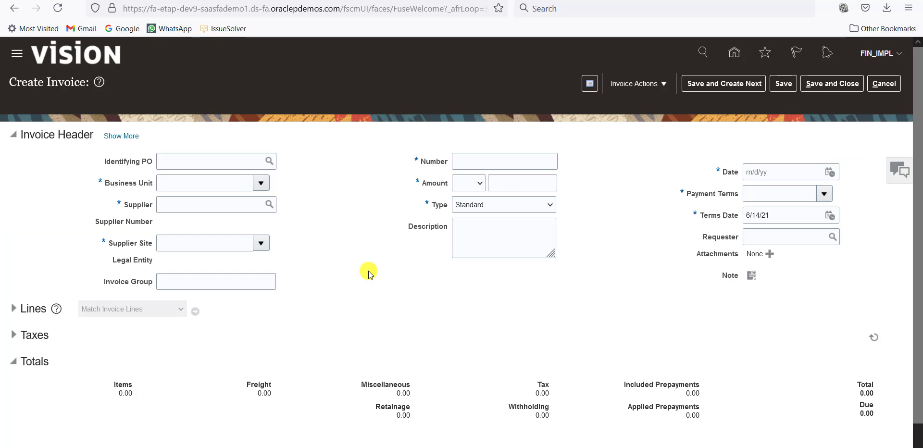
Set the invoice's Identifying PO to the second PO number from the notes
left_click(196, 161)
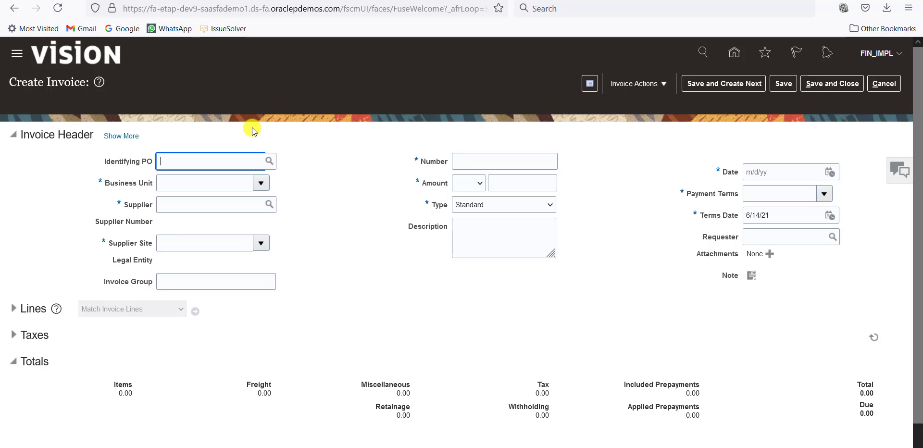
type("US164163")
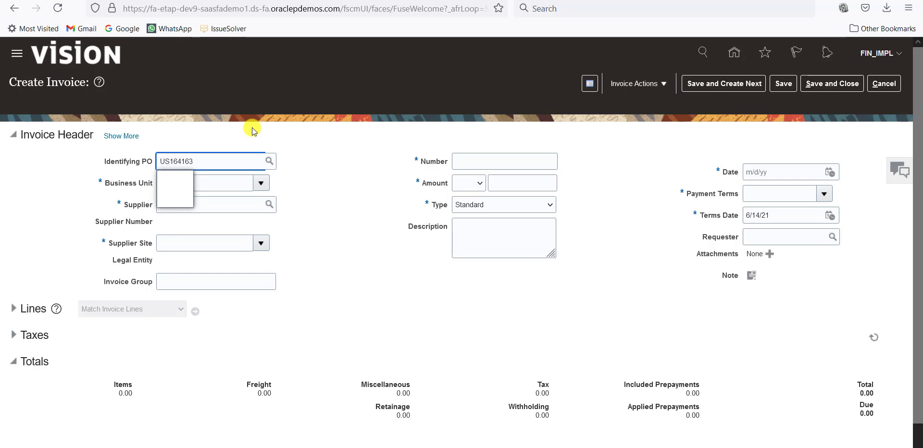
key("Tab")
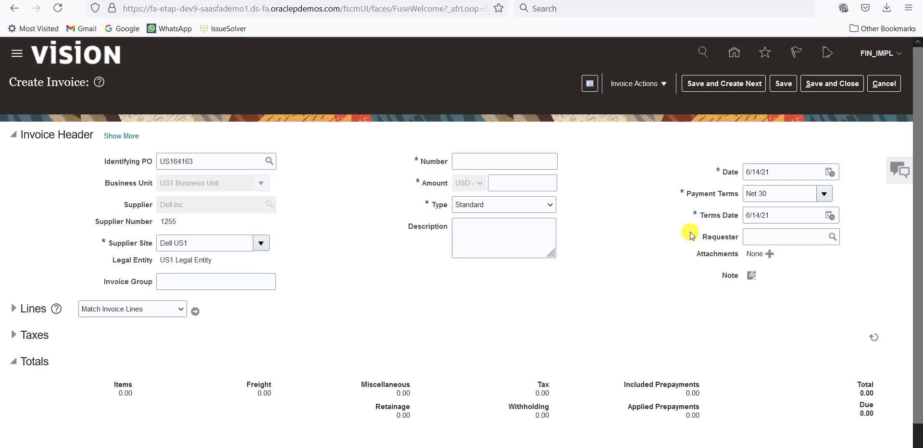
Set the invoice number to INV_001
left_click(469, 160)
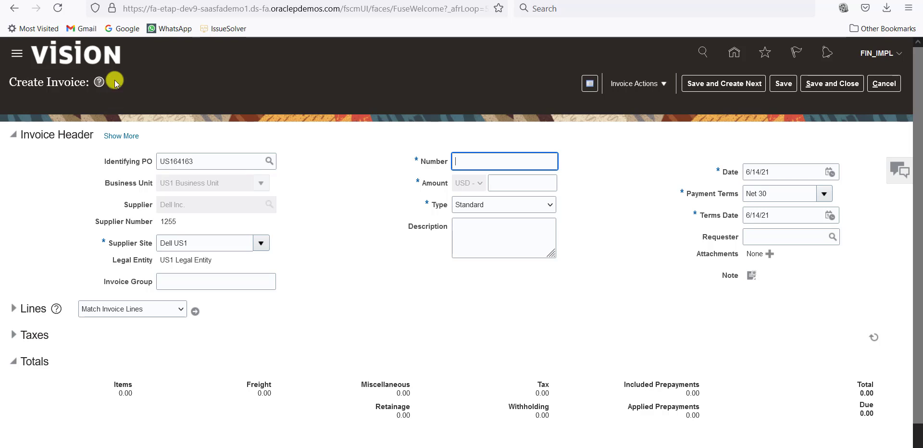
left_click(465, 161)
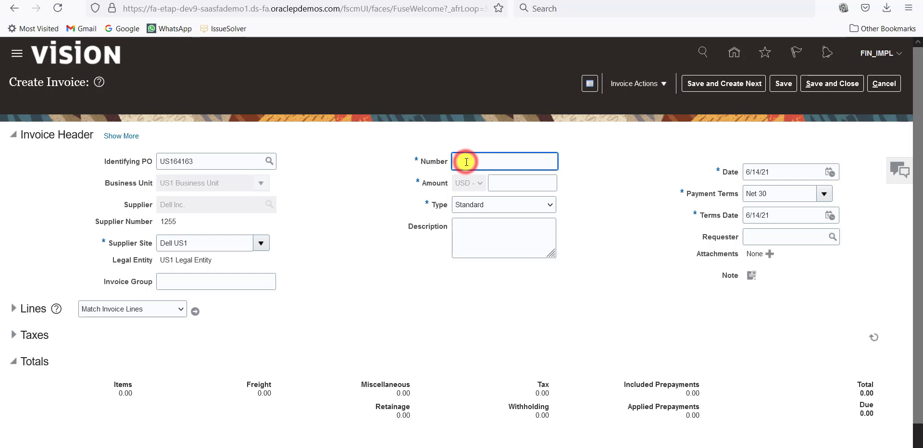
type("iNV 001")
left_click_drag(466, 162, 495, 165)
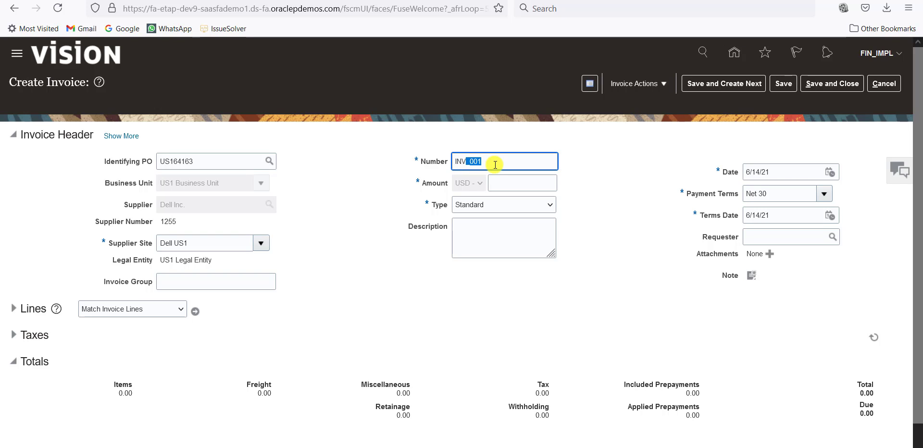
type("_")
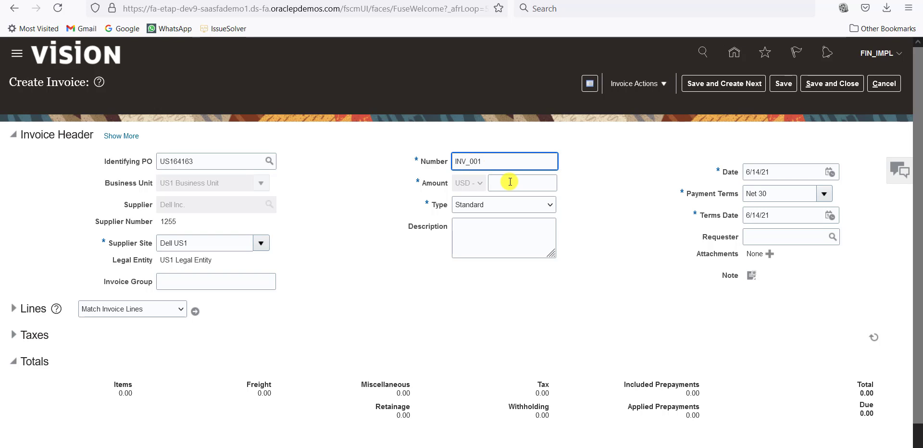
Review the available invoice types and choose Standard, leaving the amount empty
left_click(512, 182)
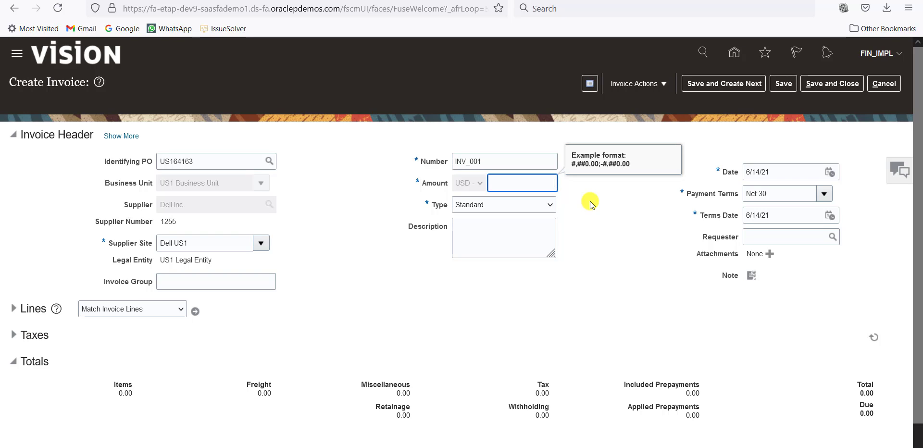
left_click(550, 205)
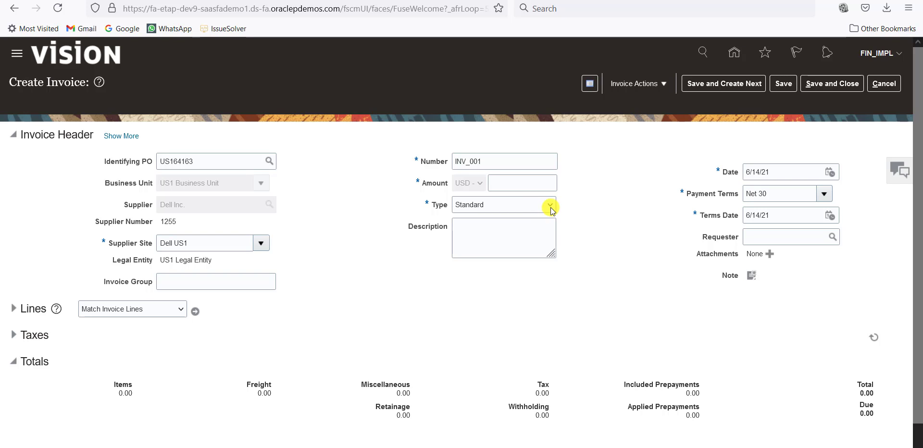
left_click(550, 205)
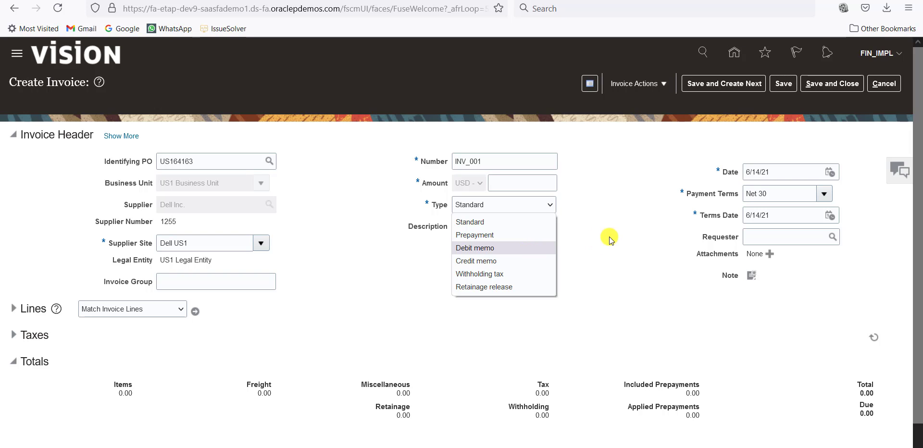
left_click(546, 222)
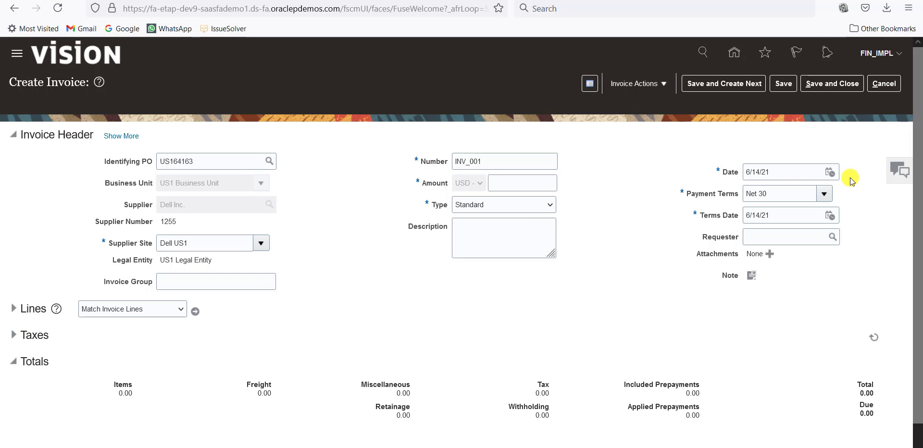
Enter a provisional invoice amount of 10 and open the matching of invoice lines to the purchase order
scroll(919, 173, "down", 2)
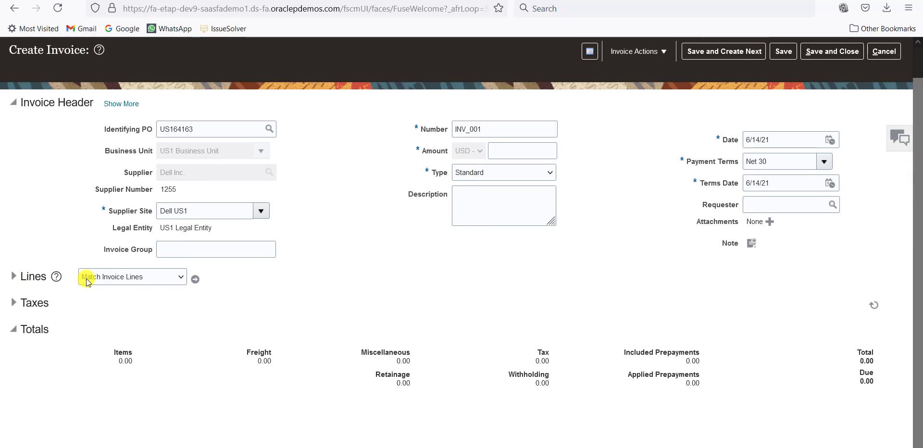
left_click(194, 279)
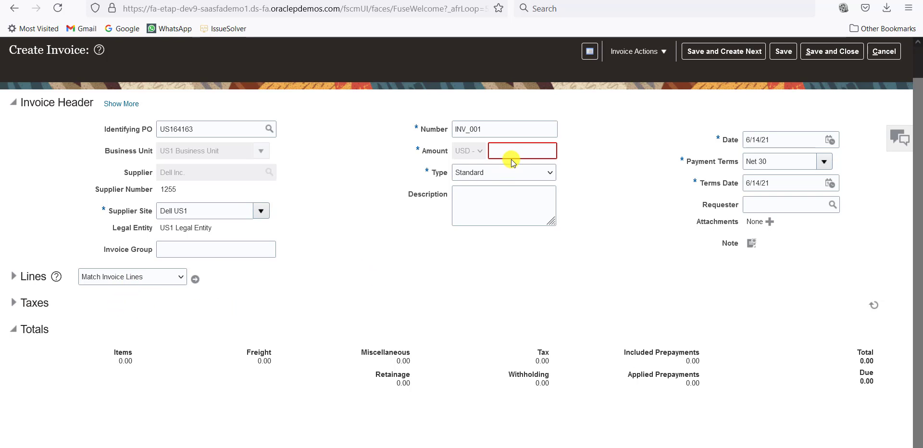
left_click(195, 279)
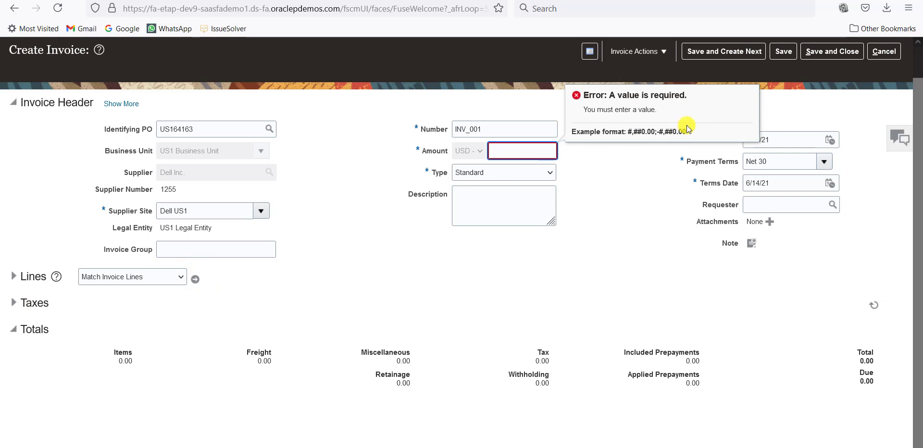
left_click(541, 150)
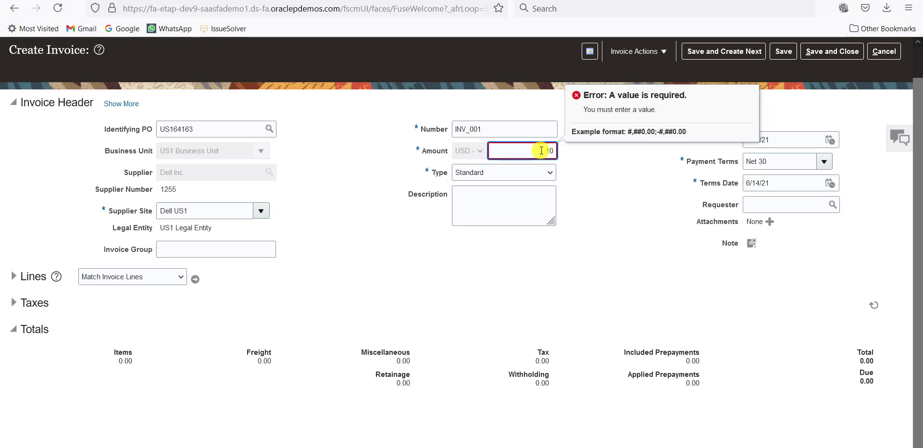
left_click(195, 280)
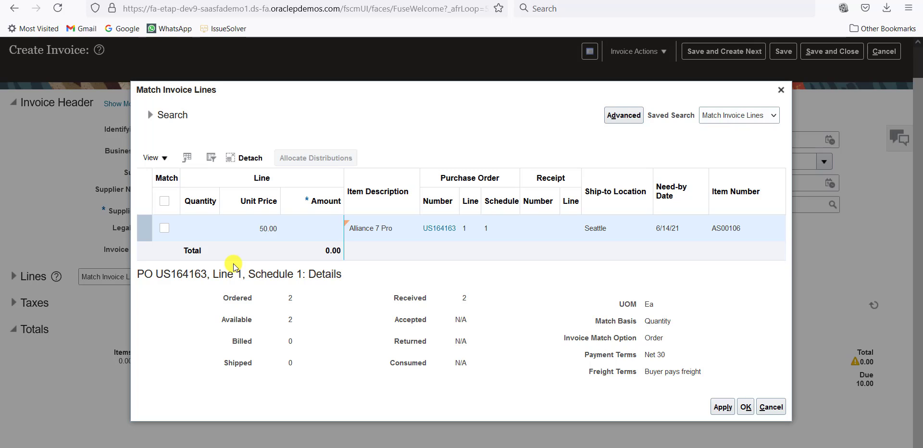
Match the Alliance 7 Pro purchase order line to the invoice, accepting the self-billing warning, and confirm the match
left_click(167, 231)
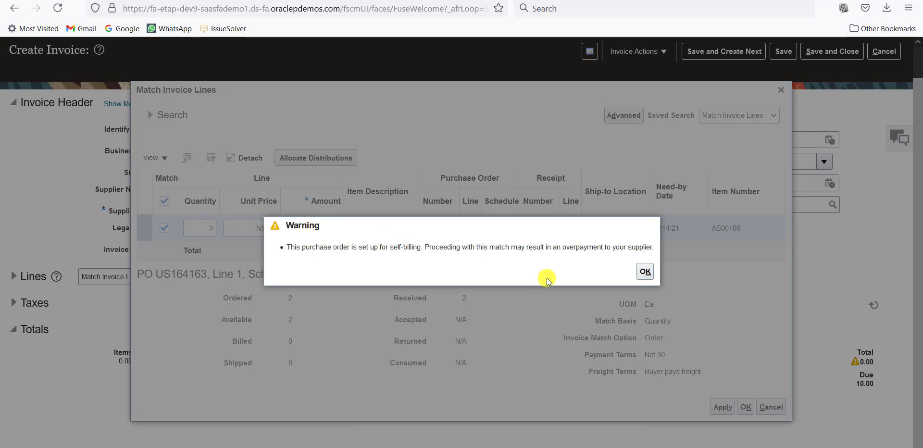
left_click(643, 271)
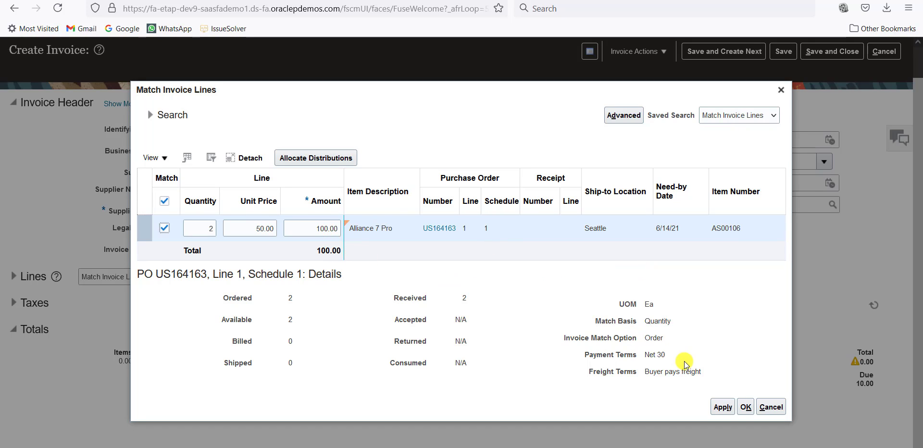
left_click(747, 407)
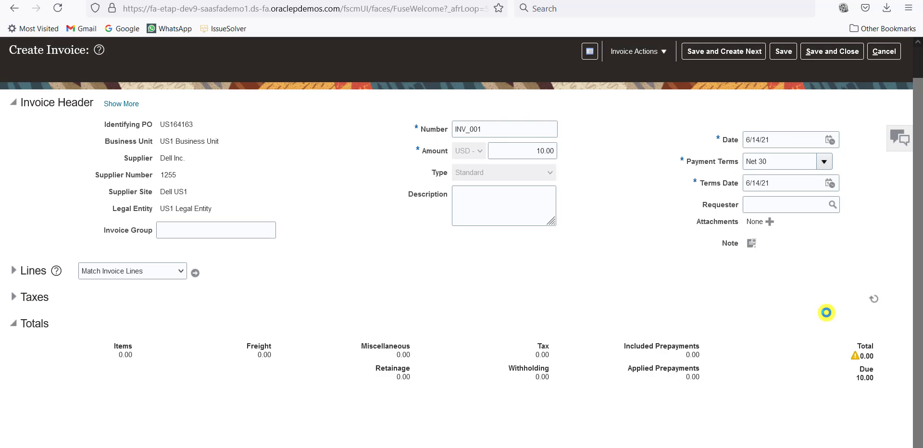
Set the invoice header amount to 100.00 and check it against the matched line and totals
left_click_drag(916, 245, 917, 331)
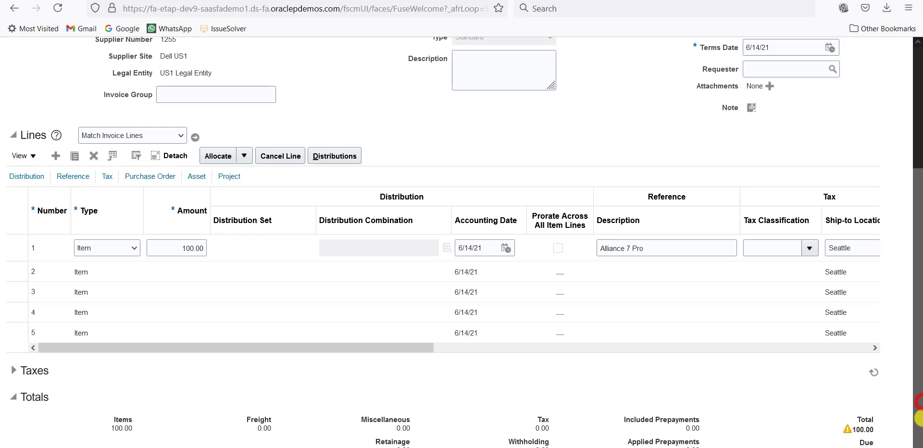
scroll(917, 401, "up", 6)
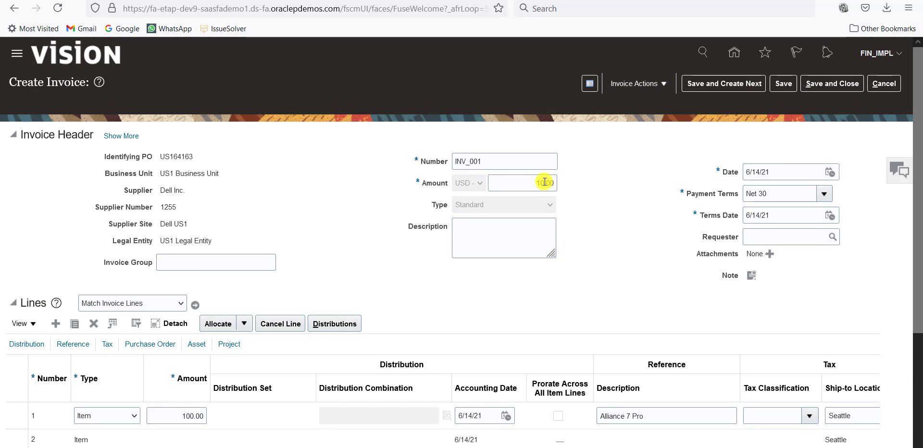
left_click(545, 183)
type("100000")
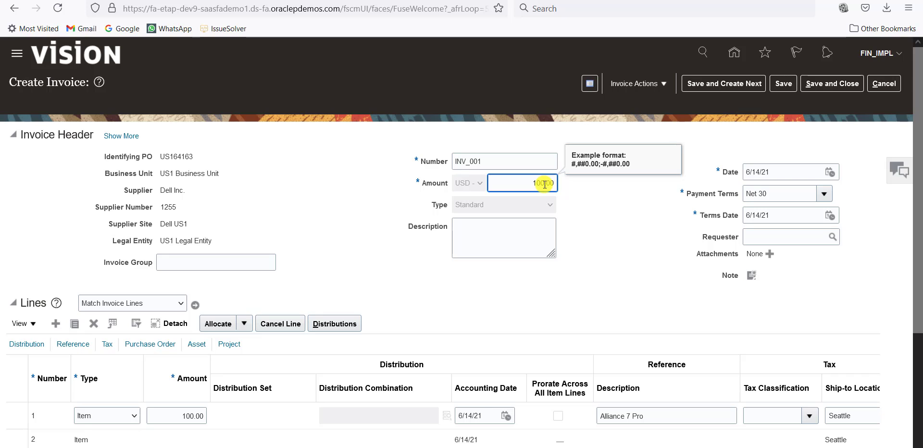
key("Tab")
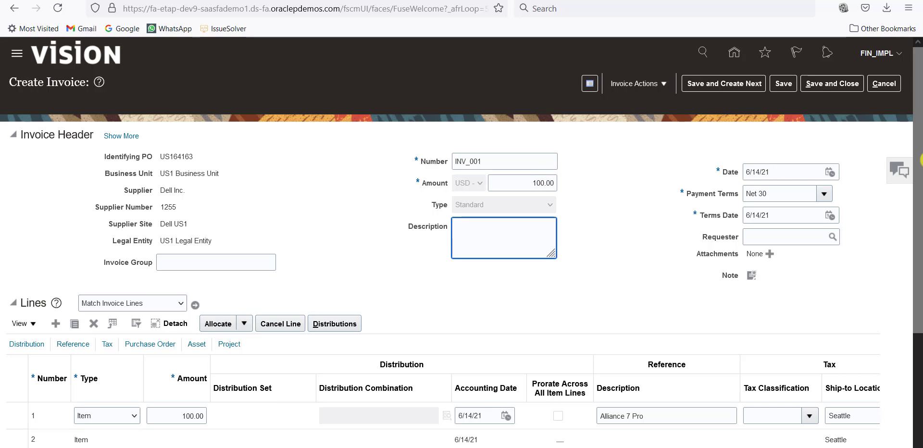
left_click_drag(918, 166, 917, 347)
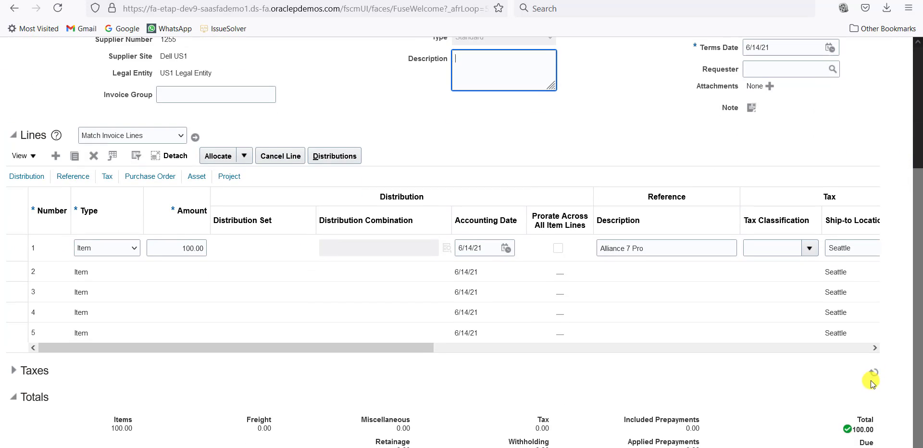
Validate the invoice and check the tax and total in its totals section
scroll(916, 414, "up", 5)
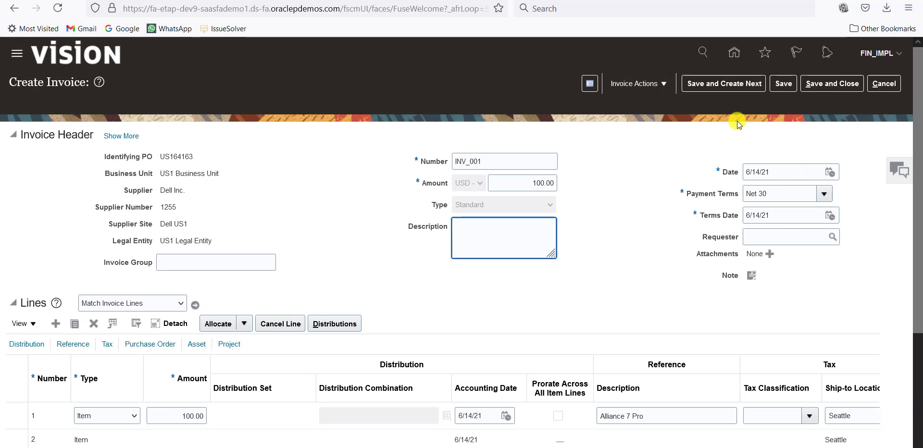
left_click(663, 84)
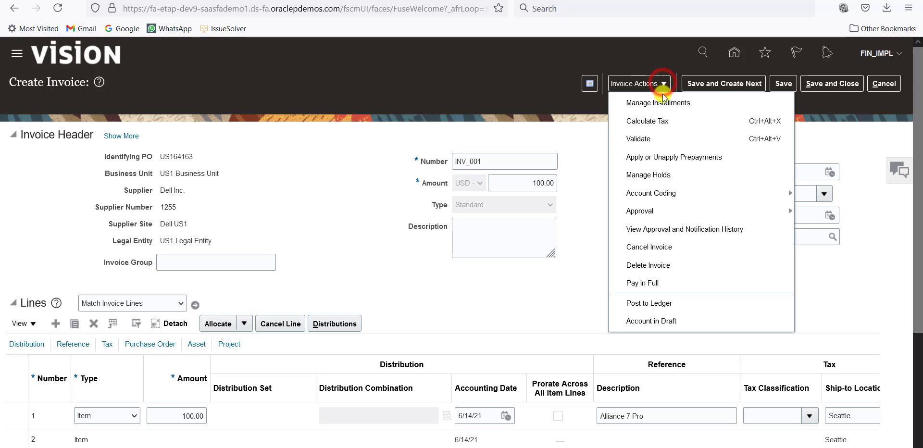
left_click(659, 138)
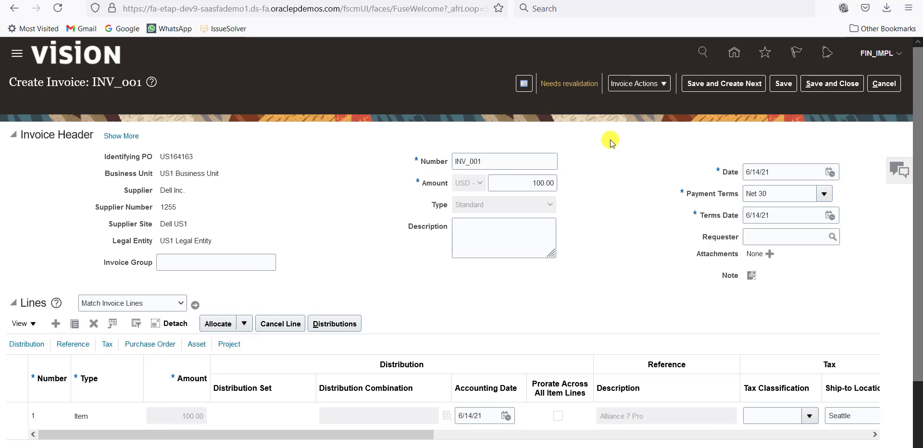
left_click_drag(918, 150, 919, 272)
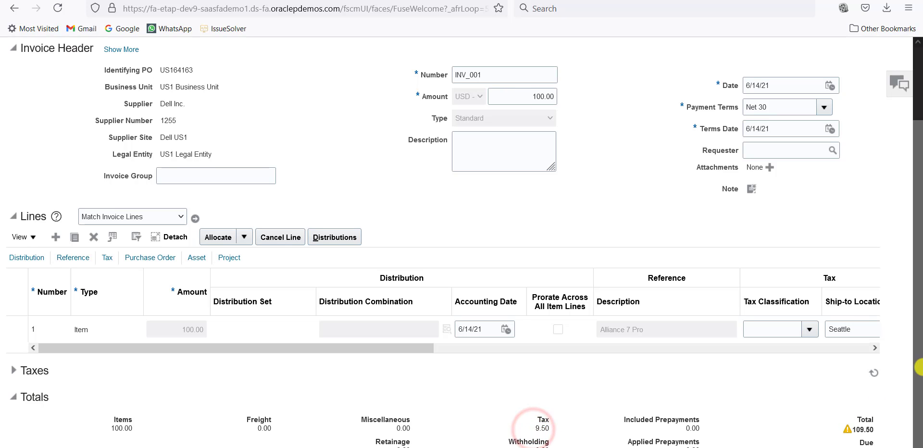
Set the invoice header amount to 109.50 to include the tax and check it against the total
left_click_drag(918, 367, 919, 314)
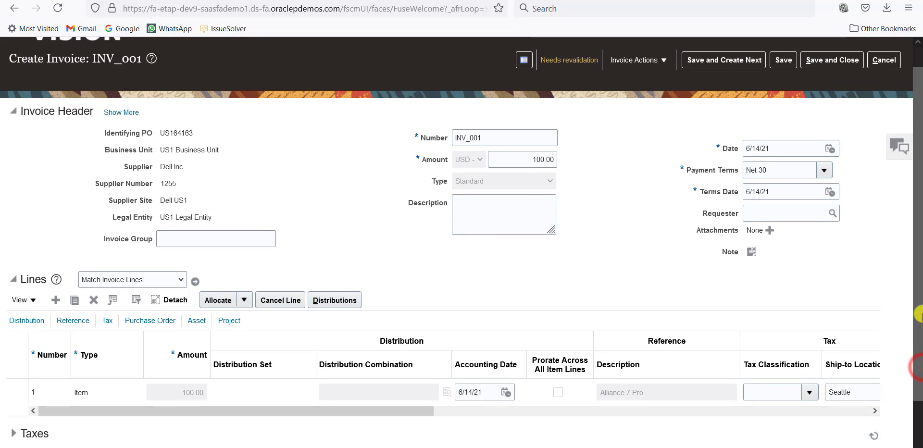
left_click(539, 159)
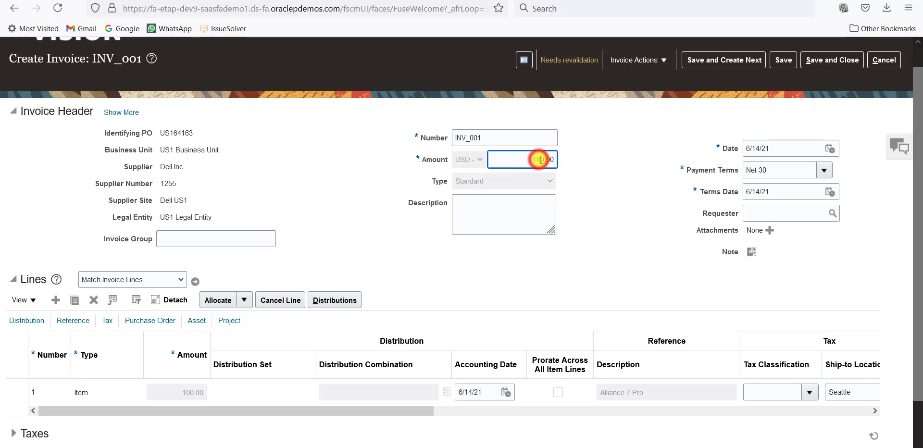
left_click_drag(539, 158, 560, 159)
type("109.5")
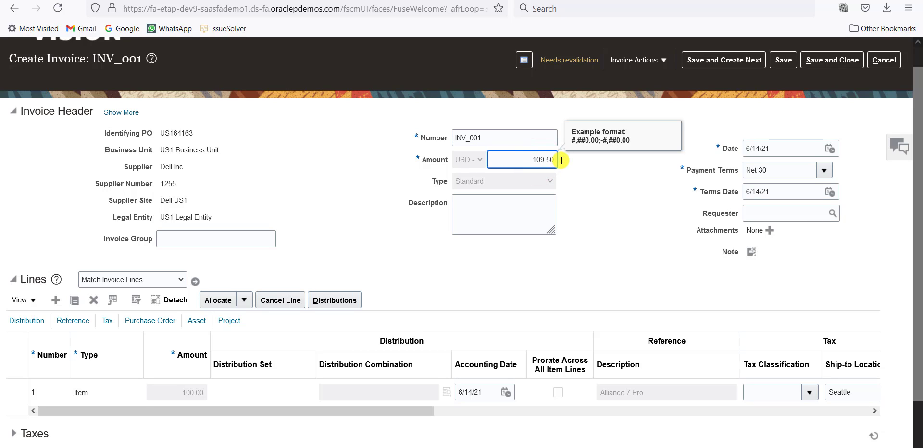
key("Tab")
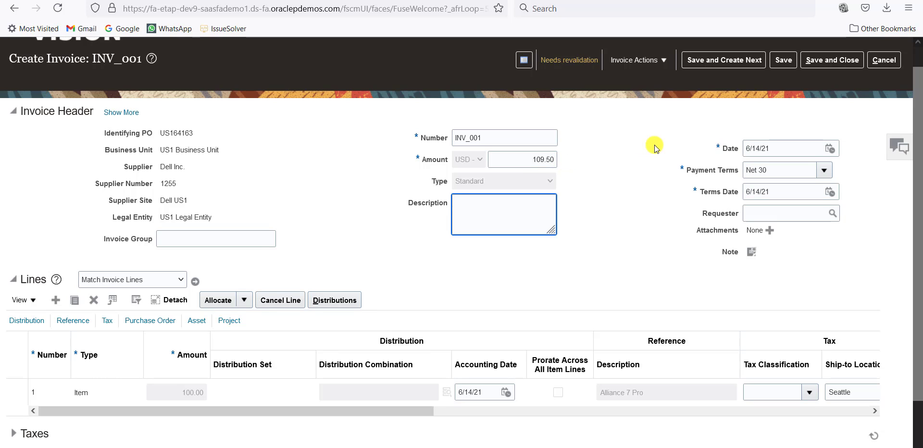
left_click_drag(918, 129, 918, 270)
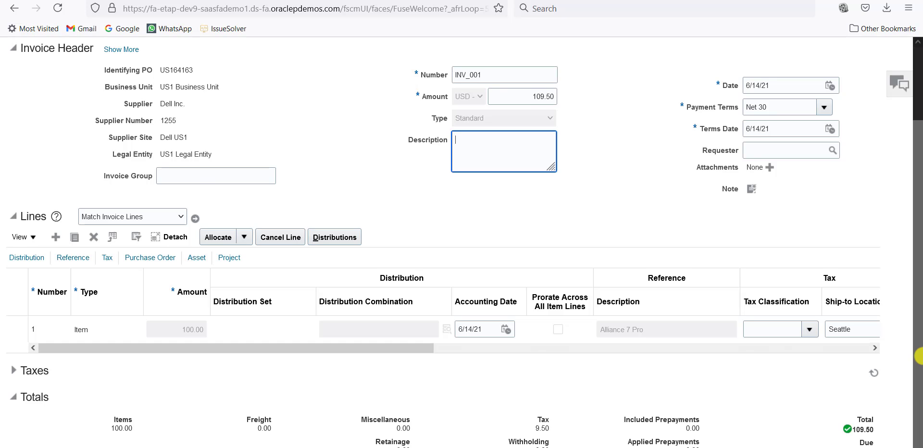
Validate the invoice again, check its totals, and save and close it
scroll(918, 356, "up", 3)
left_click(663, 84)
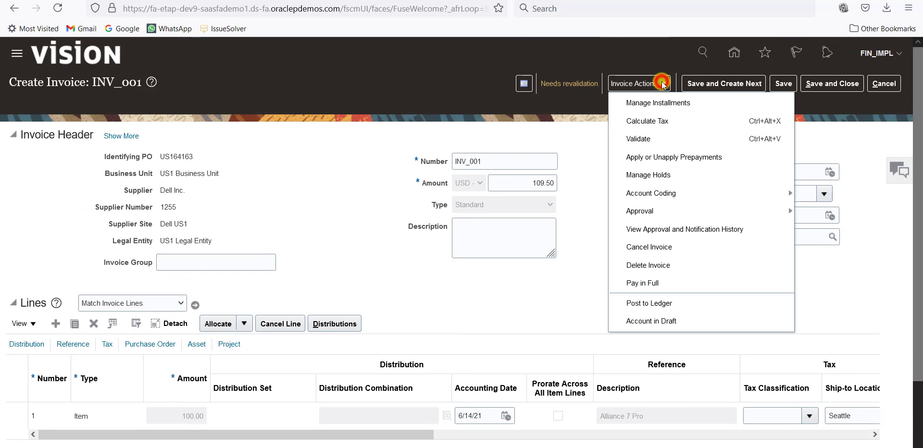
left_click(651, 144)
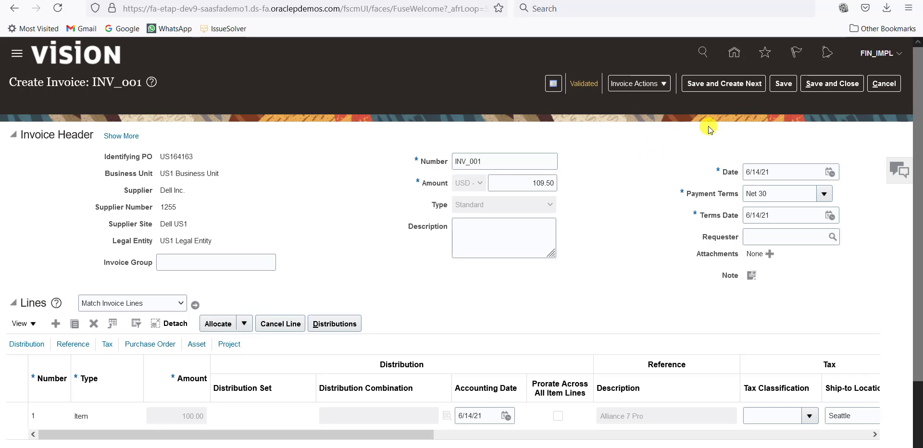
scroll(808, 166, "down", 3)
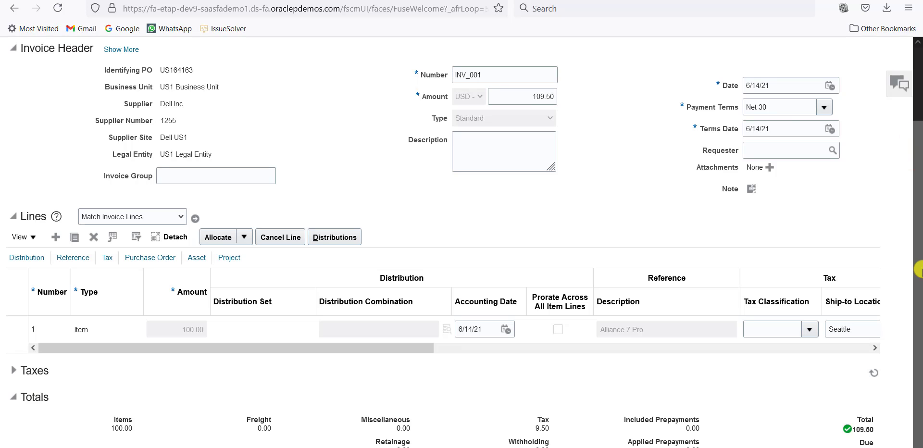
scroll(917, 271, "up", 3)
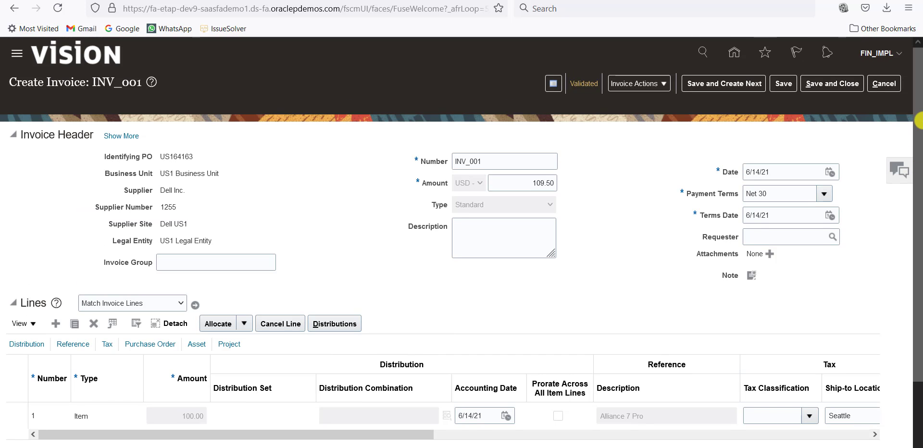
left_click(781, 84)
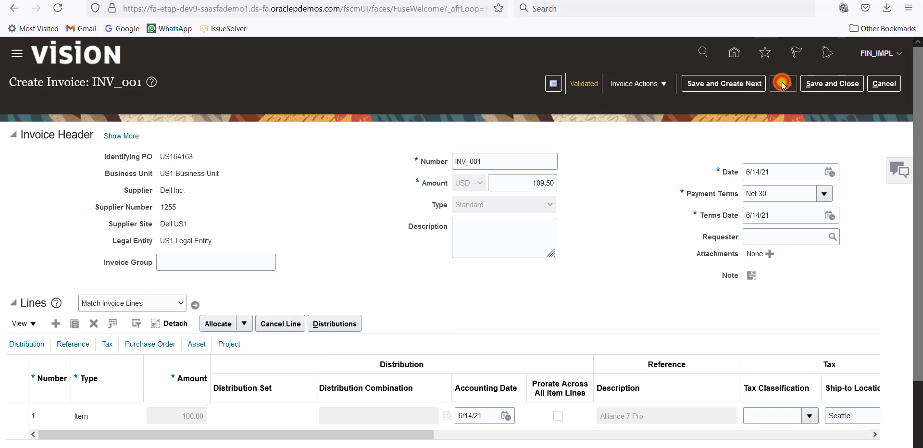
left_click(821, 89)
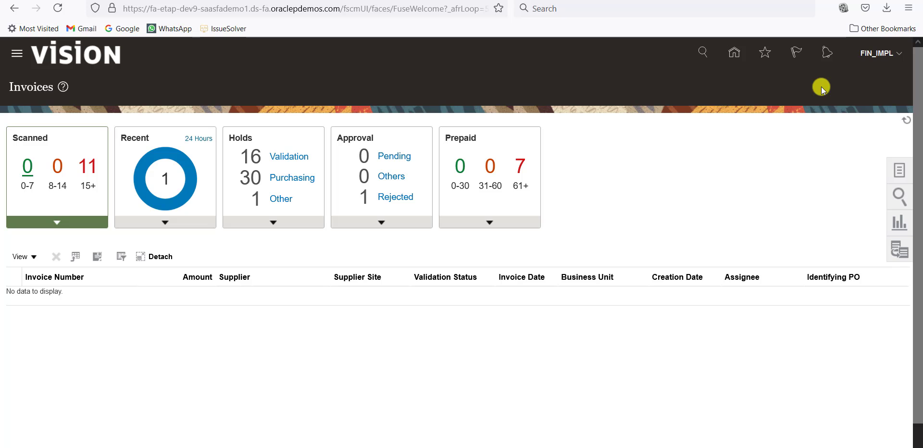
Switch to the Notepad++ notes and add the line "Invoice Number: INV_001" below the last PO_HEADERS_ALL query
left_click(333, 438)
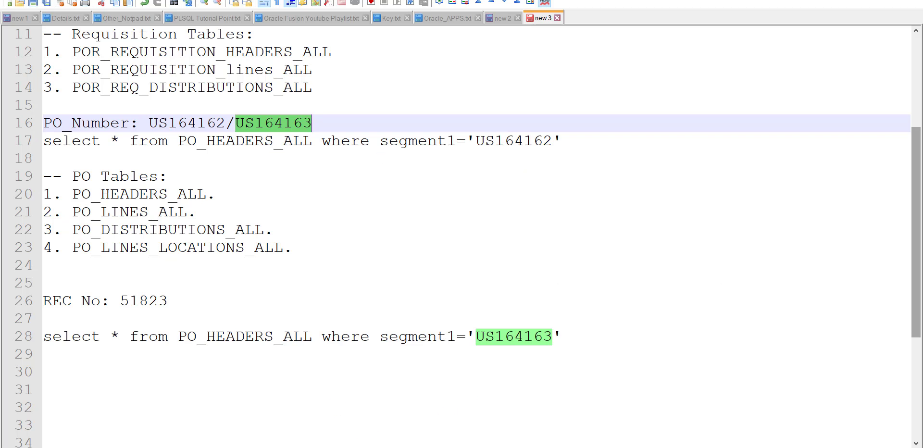
left_click(228, 297)
left_click(543, 375)
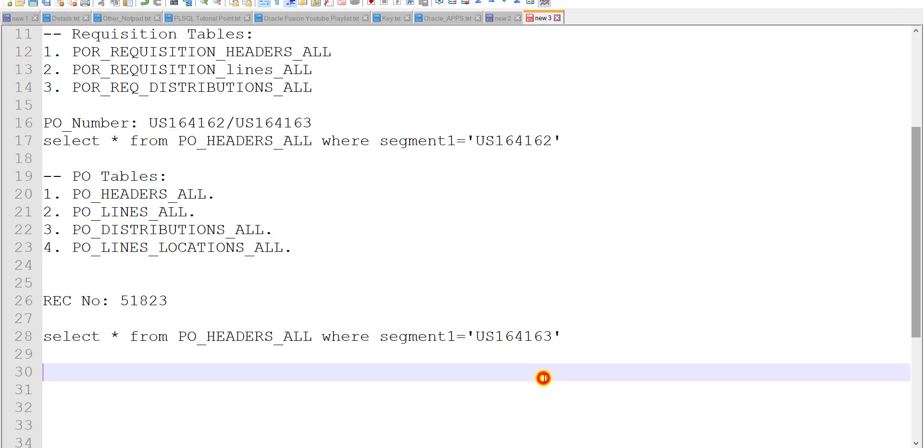
type("Invoice Number;")
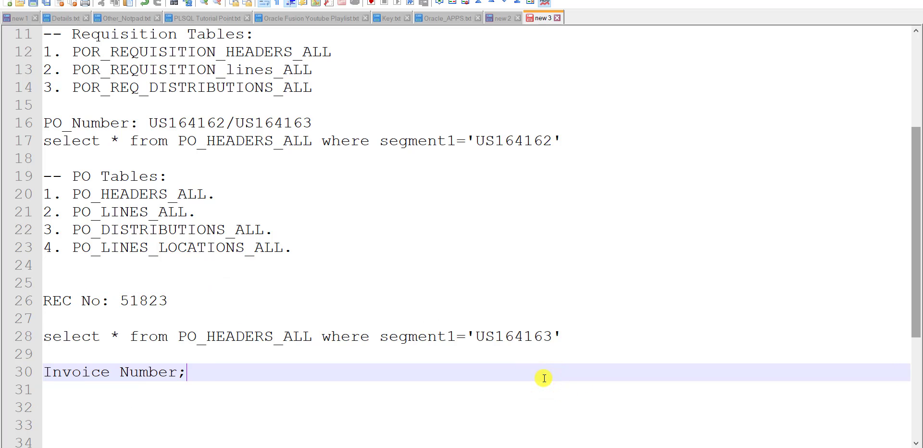
key("BackSpace")
type(": INV")
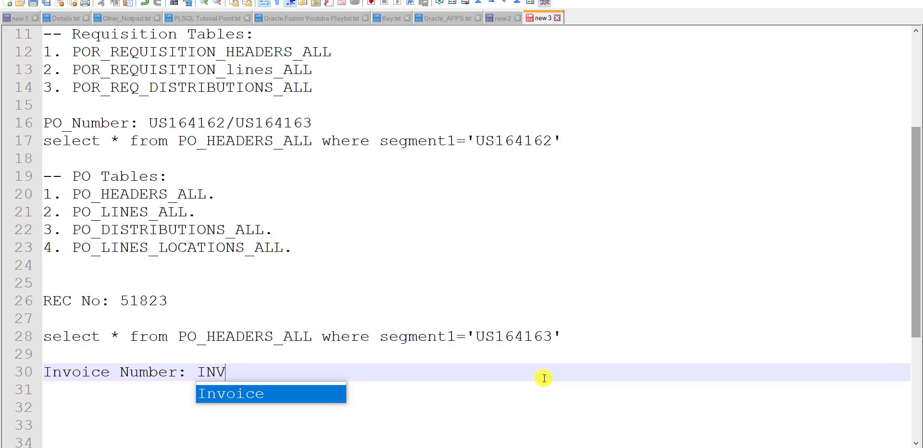
type("_001")
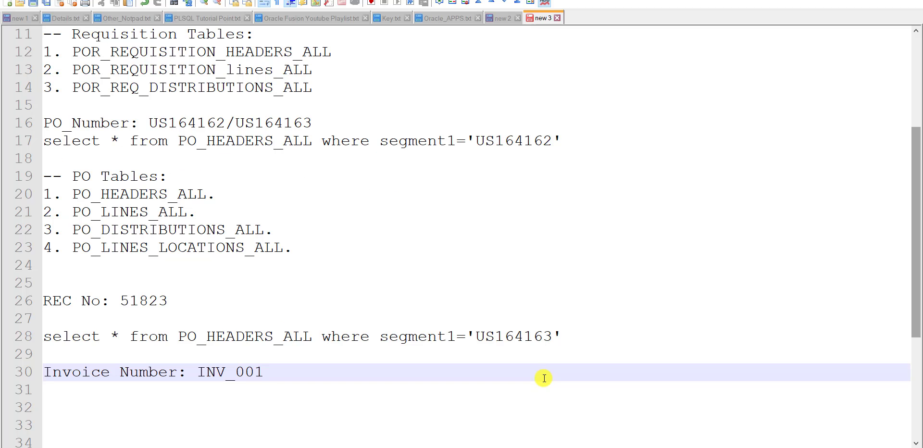
Switch to the BI Publisher data model in the browser and apply the notes' last PO_HEADERS_ALL query to the REQ data set
left_click_drag(566, 333, 43, 340)
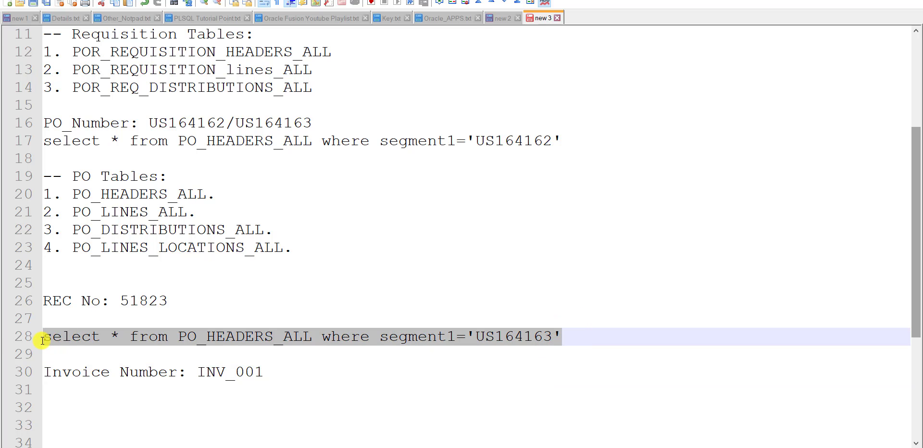
key("alt+Tab")
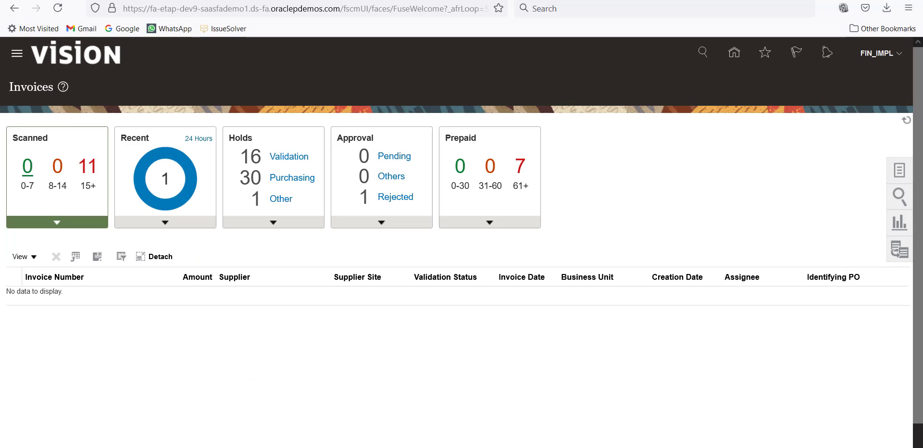
mouse_move(236, 447)
left_click(226, 418)
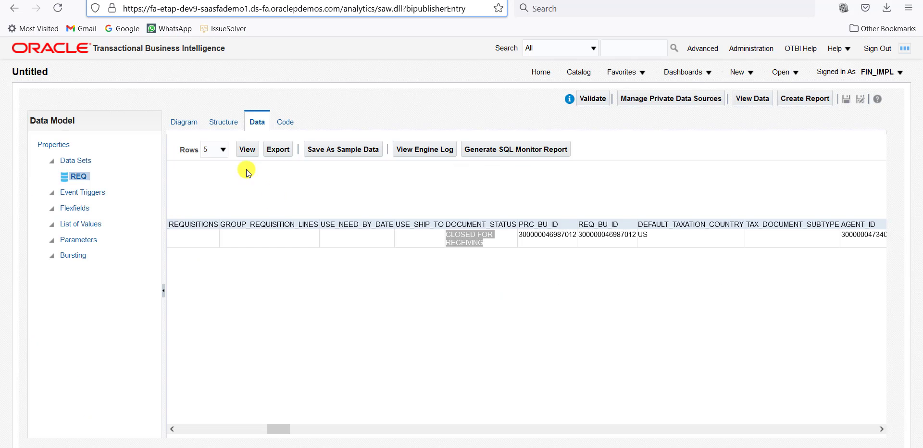
left_click(191, 130)
left_click(410, 162)
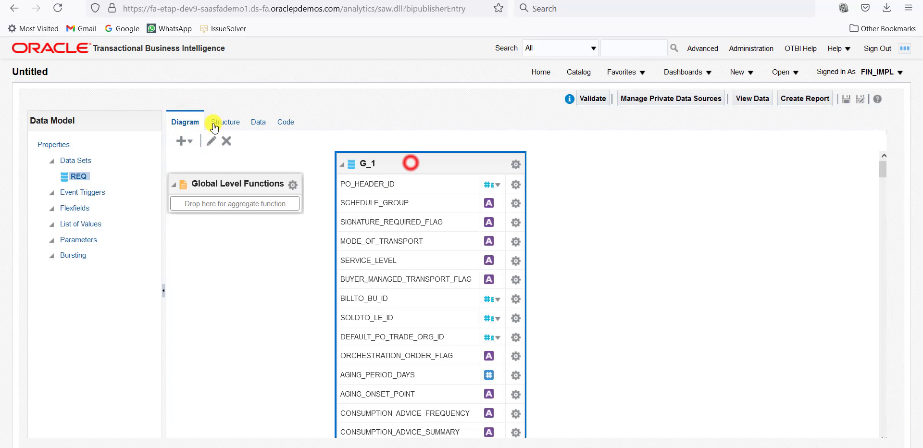
left_click(208, 141)
left_click(389, 279)
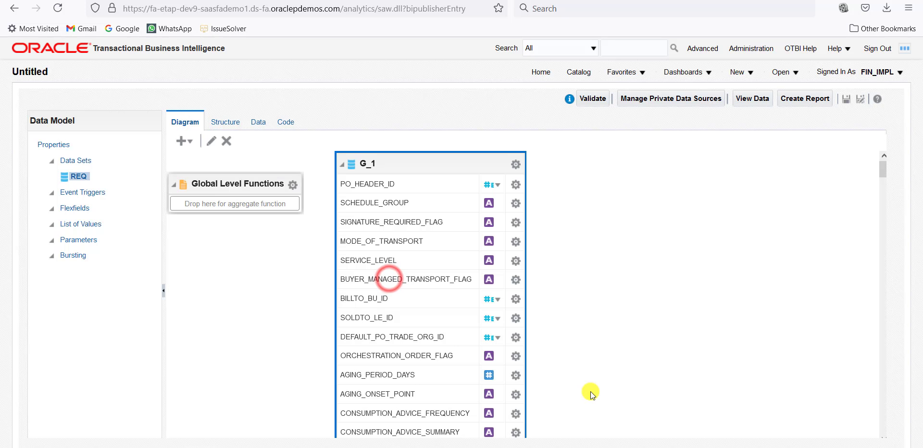
Run the REQ data set, display the result as a table, and check the purchase order's DOCUMENT_STATUS value
left_click(259, 124)
left_click(249, 150)
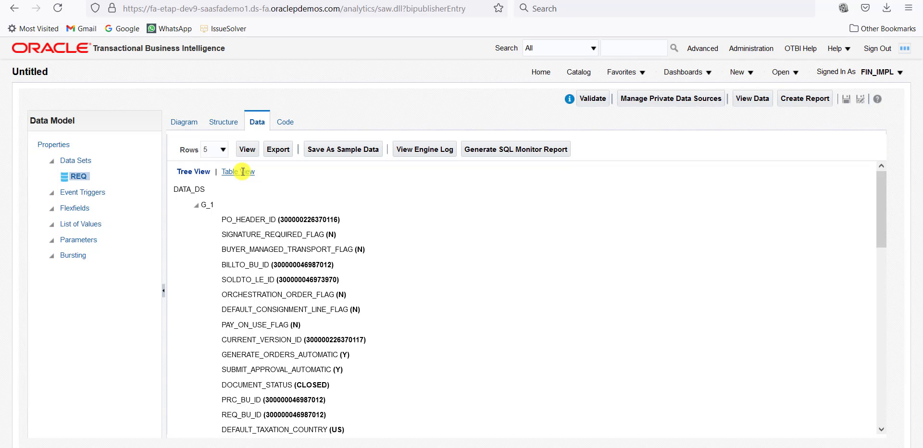
left_click(242, 171)
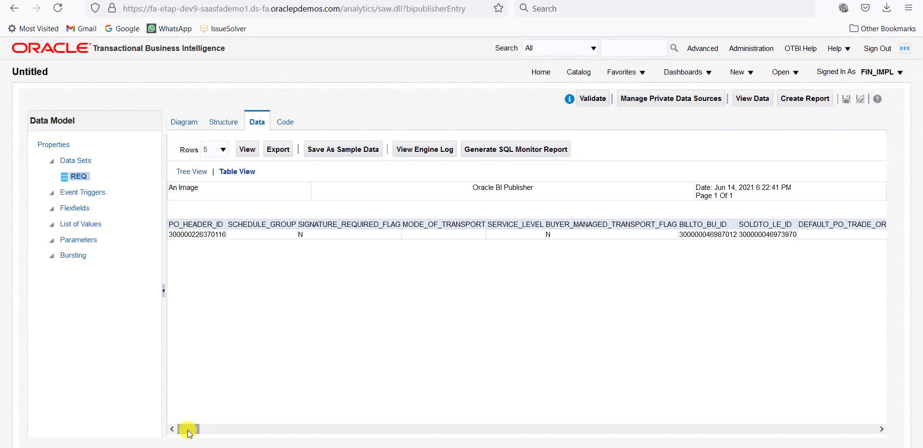
left_click_drag(189, 432, 277, 429)
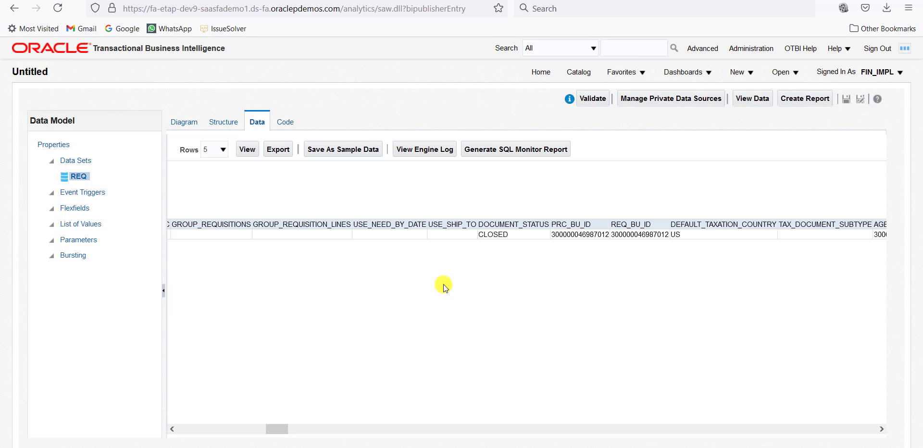
double_click(498, 223)
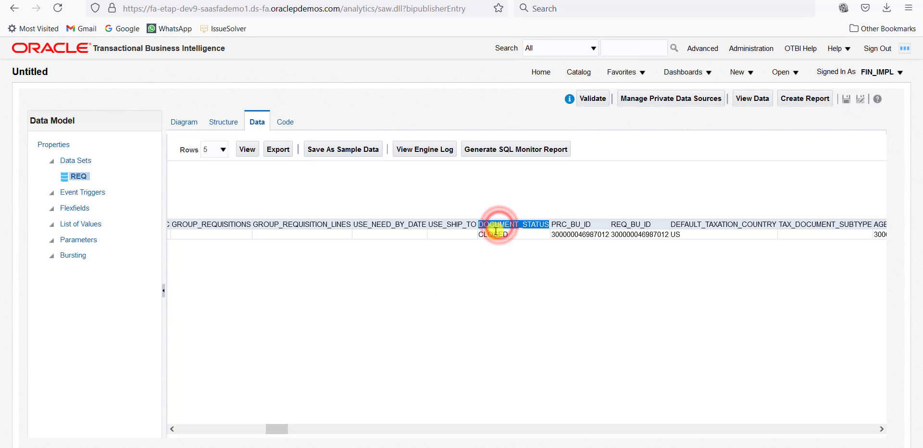
double_click(494, 234)
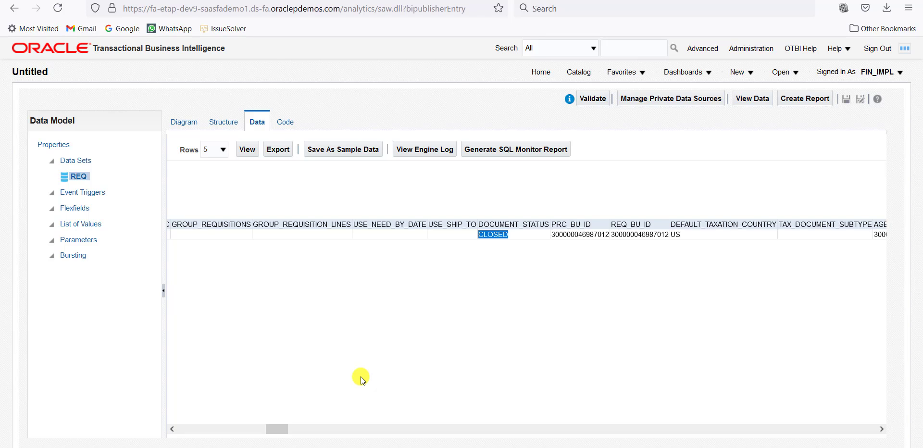
Switch to the Notepad++ notes and add the heading "Receipts Tables:" below the REC No line, with blank lines around it
key("alt+Tab")
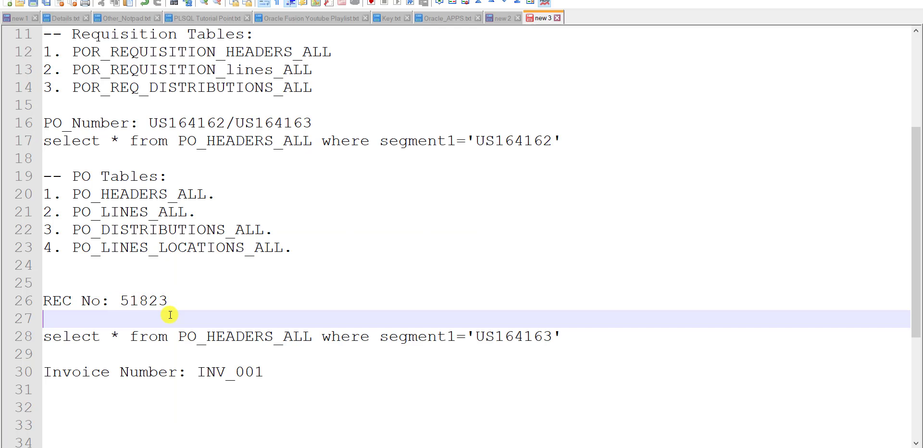
type("R")
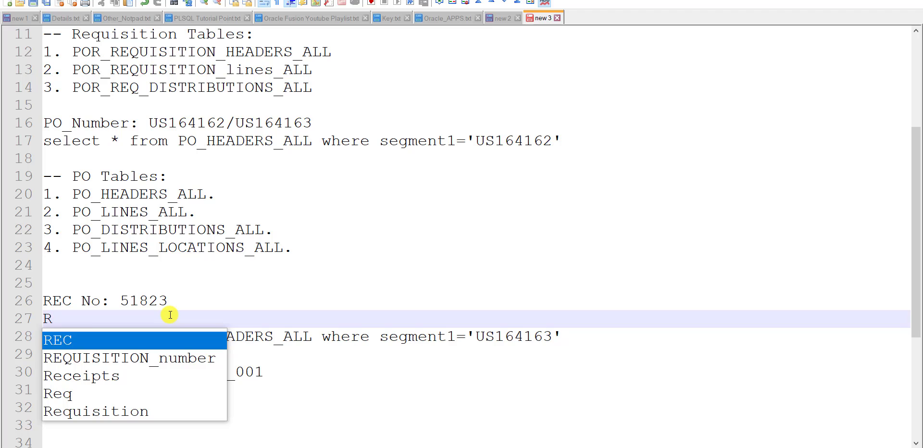
type("ecipts Tab")
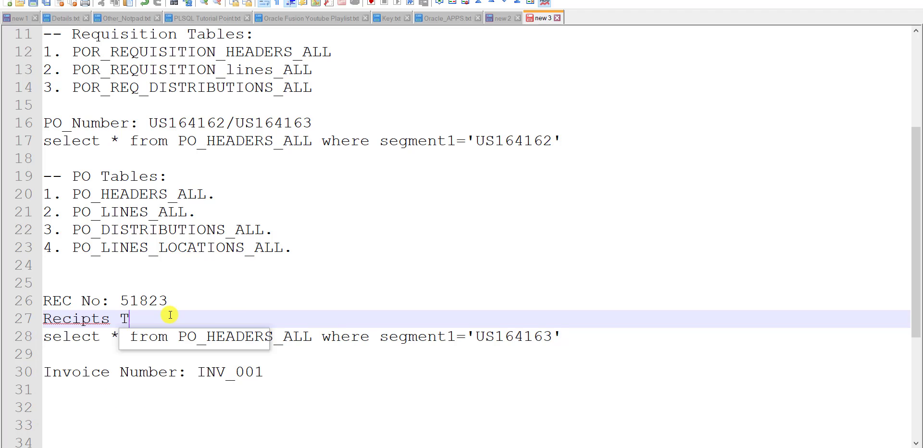
type("les:")
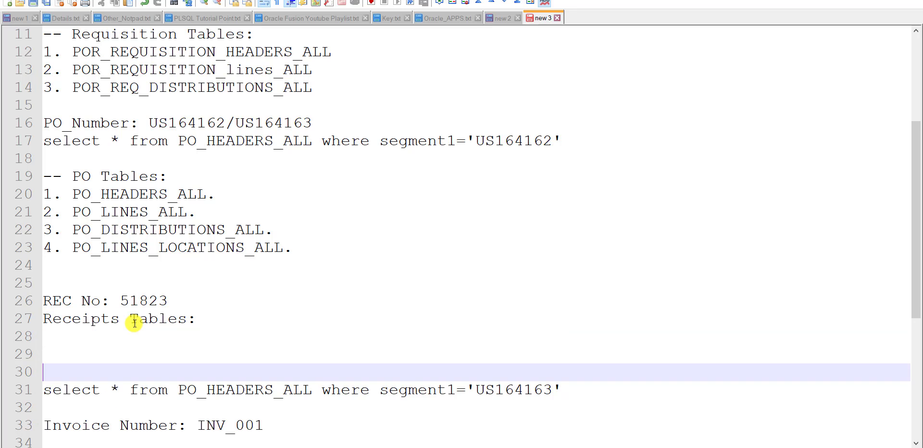
key("Return")
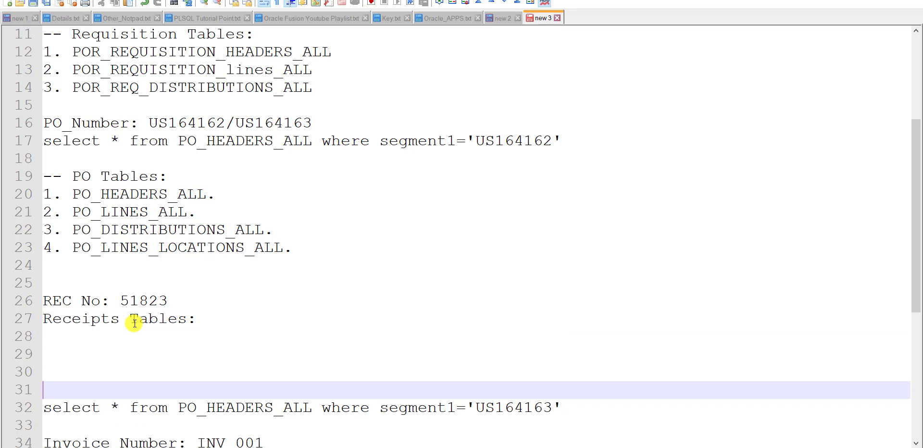
key("Up")
key("Up")
key("Up")
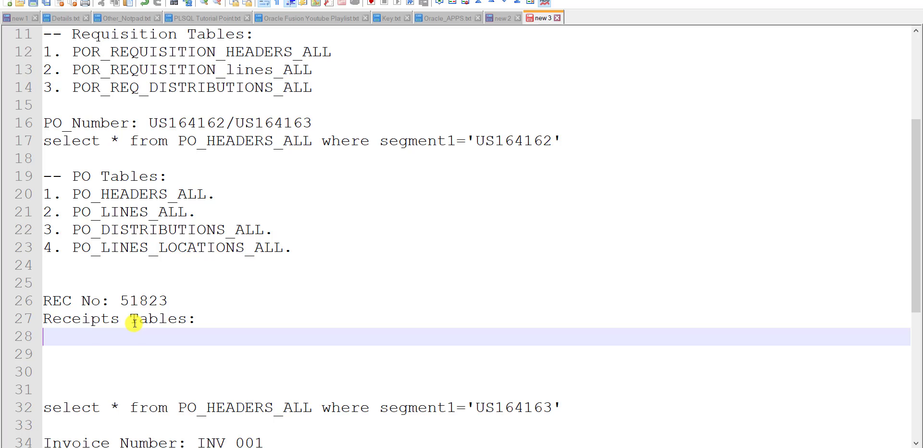
key("Up")
key("Return")
Enter "1. RCV_SHIPMENT_HEADER" as the first item under the Receipts Tables heading and start a second numbered item
key("Down")
scroll(134, 323, "down", 4)
key("Down")
type("1. ")
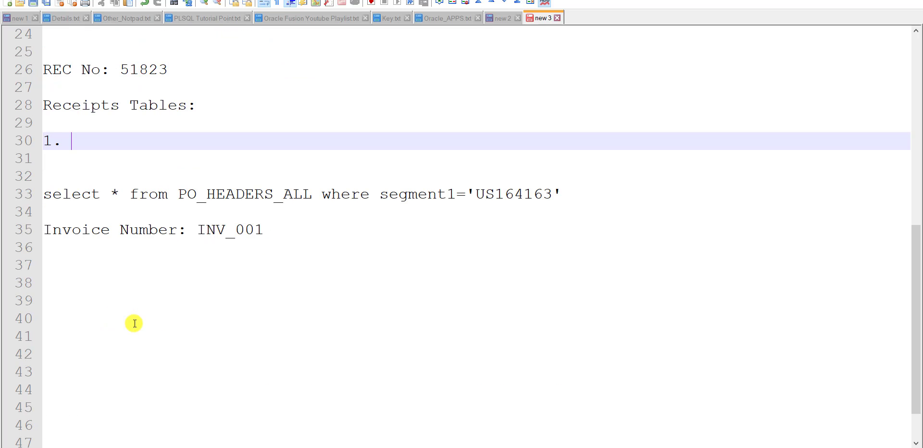
type("RCV_SHIPMENT")
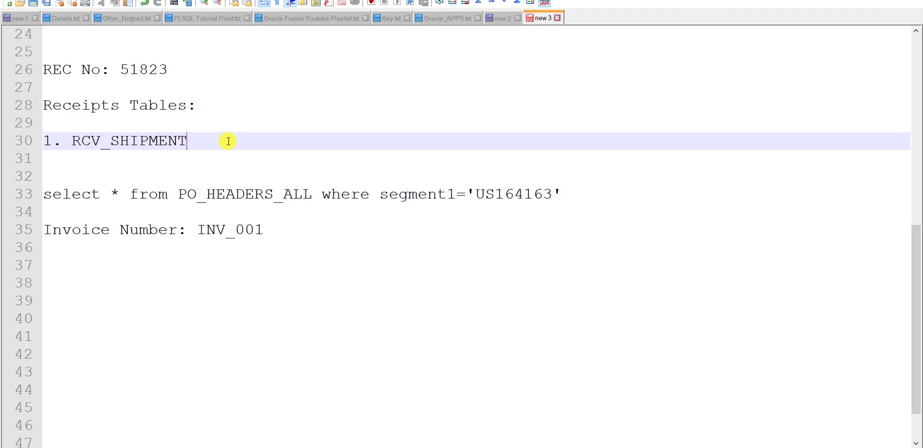
left_click(228, 141)
type("_HEADER")
key("Return")
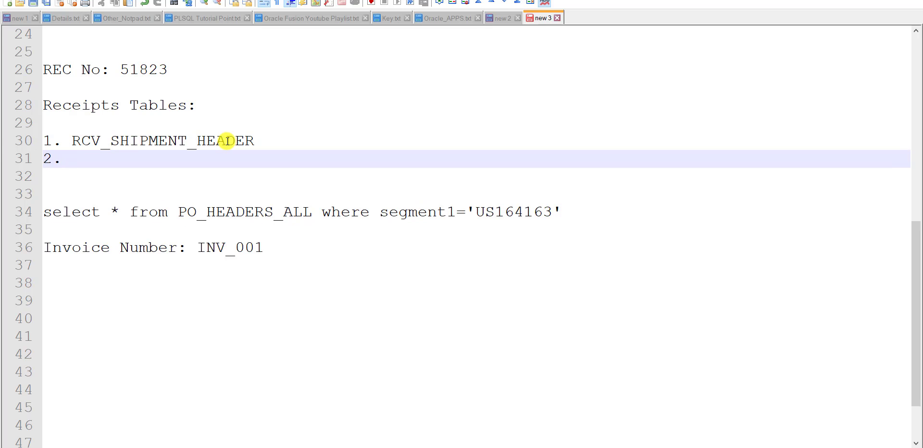
Add RCV_SHIPMENT_LINES as item 2 by adapting a copy of item 1, and correct item 1 to RCV_SHIPMENT_HEADERS
double_click(97, 147)
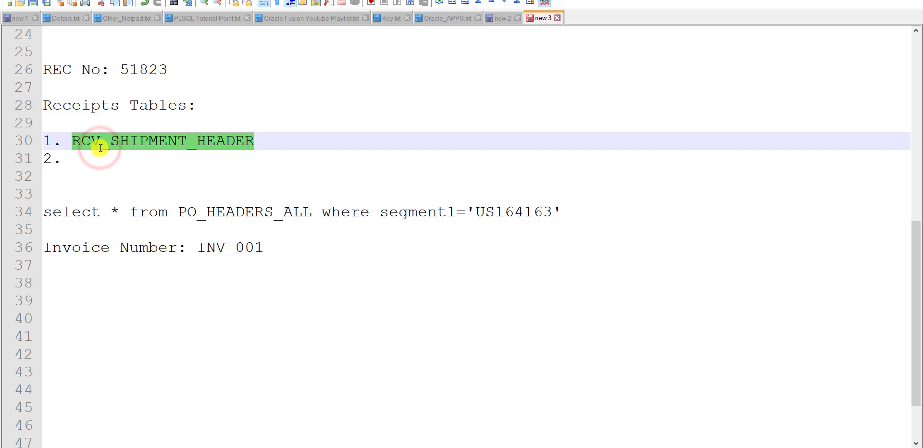
key("ctrl+c")
left_click(102, 157)
key("ctrl+v")
key("BackSpace")
key("BackSpace")
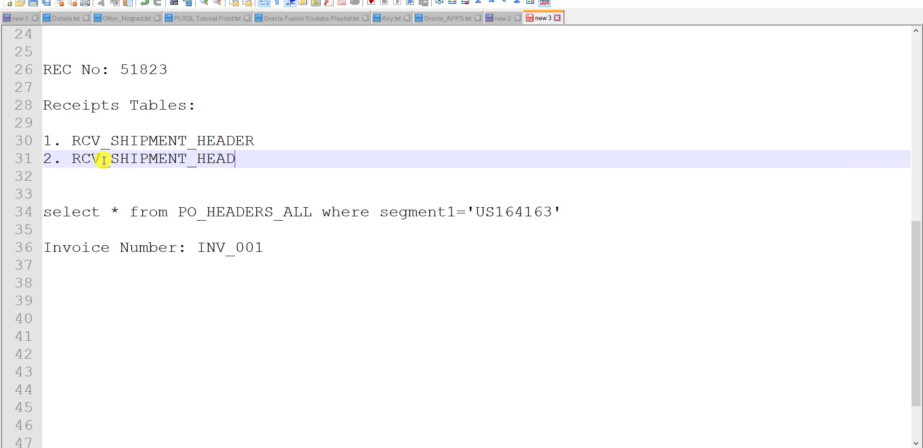
key("BackSpace")
key("BackSpace")
key("BackSpace")
key("BackSpace")
type("LINES")
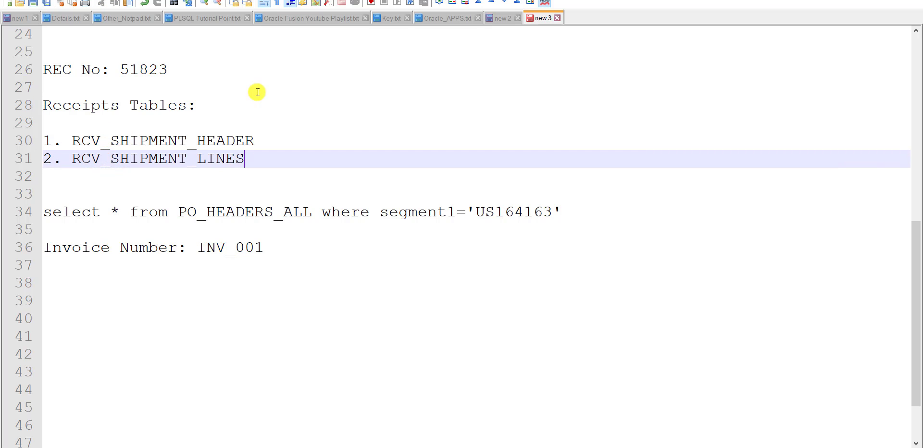
left_click(283, 146)
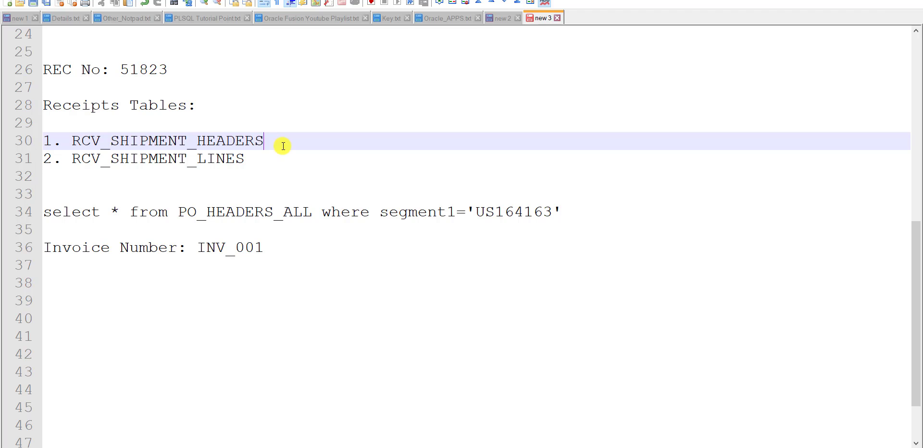
Add item 3, cmr_rcv_distributions, to the receipts table list and convert the table name to uppercase
left_click(265, 156)
key("Return")
type("3.")
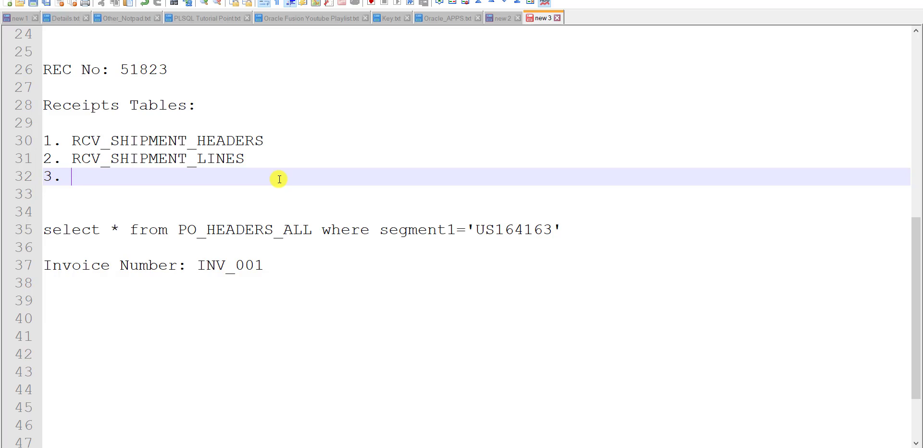
key("ctrl+v")
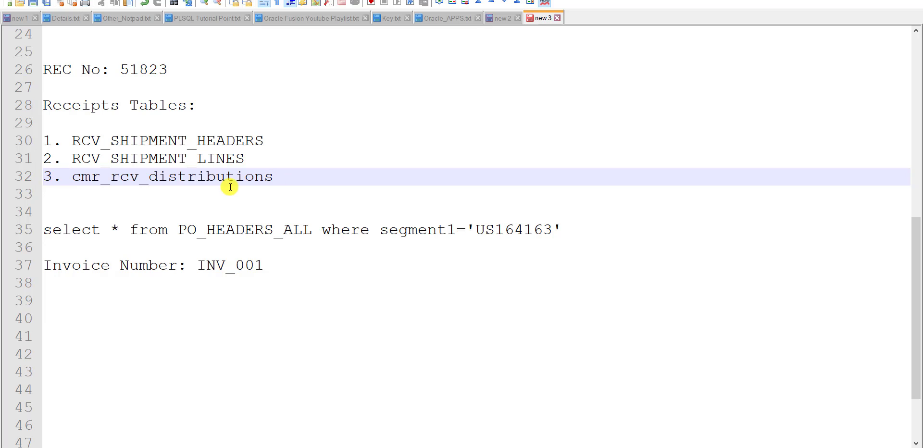
double_click(177, 178)
right_click(176, 178)
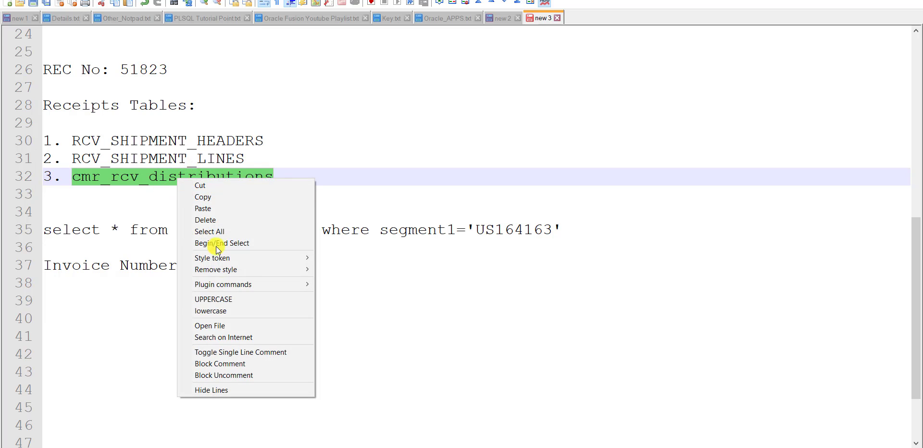
left_click(227, 299)
left_click(284, 177)
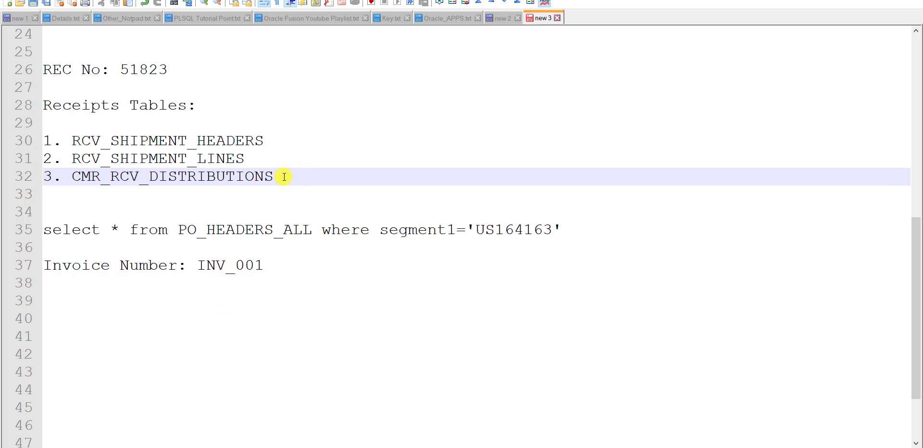
Below the receipts table list, write the query "select * from RCV_SHIPMENT_HEADERS where receipt_num=" on its own line
left_click(233, 141)
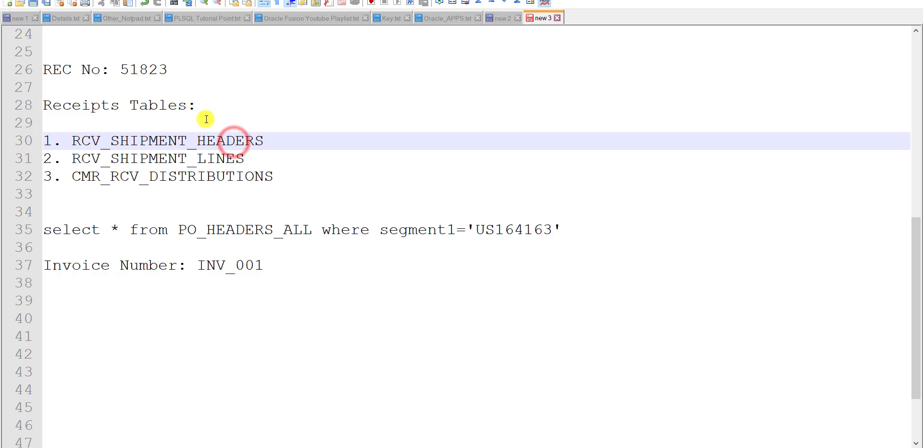
double_click(144, 69)
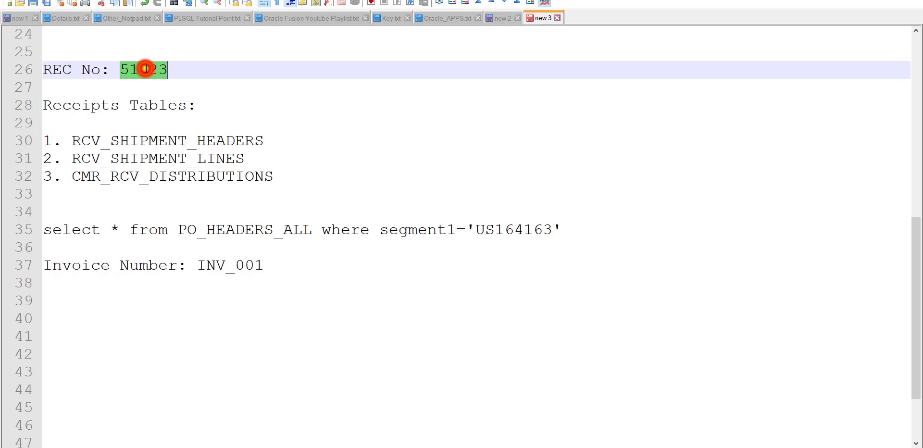
double_click(147, 141)
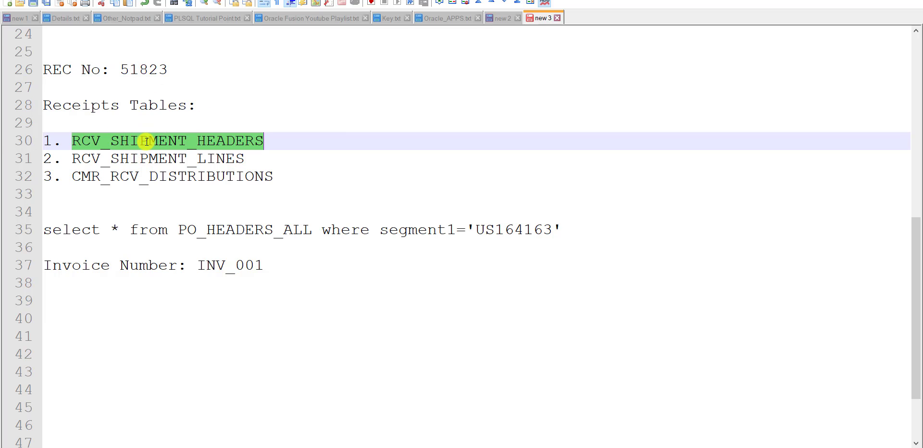
left_click(99, 202)
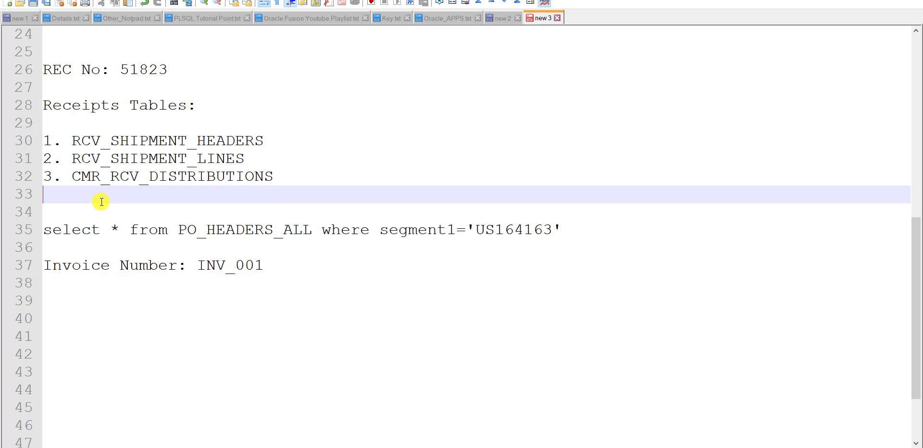
key("Return")
key("Return")
type("select ")
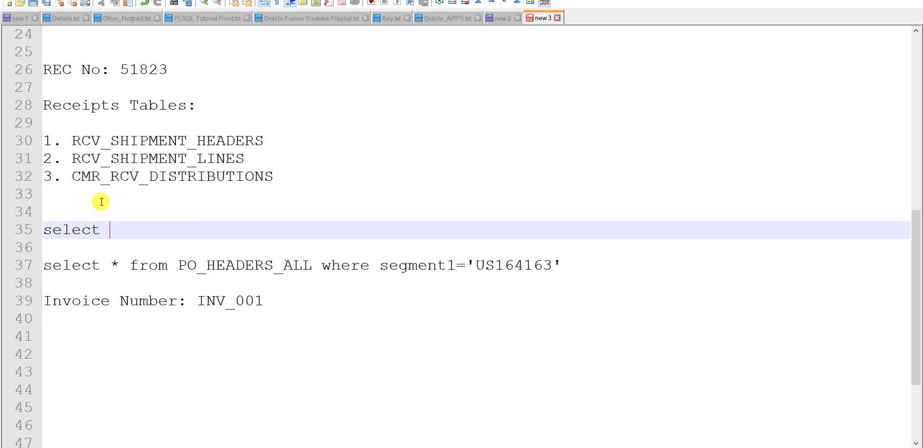
type("* from")
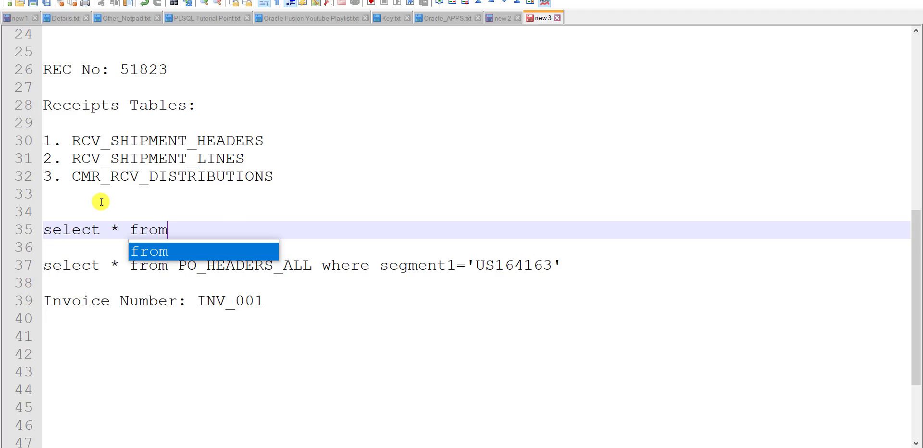
key("ctrl+v")
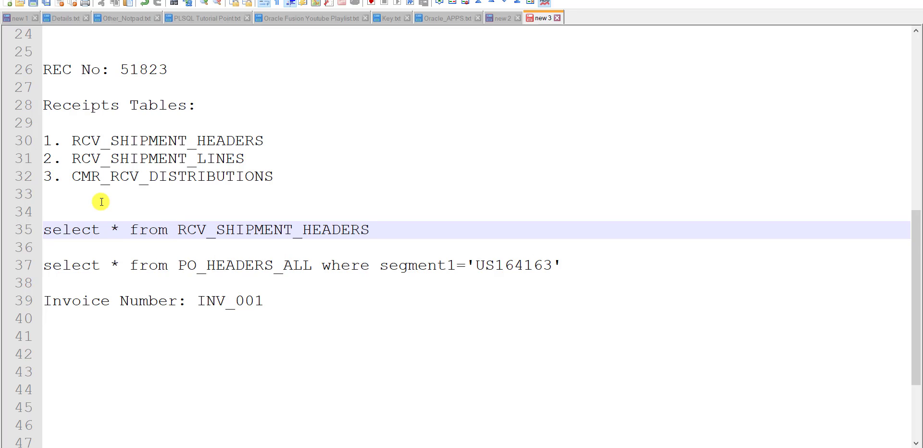
type("wh")
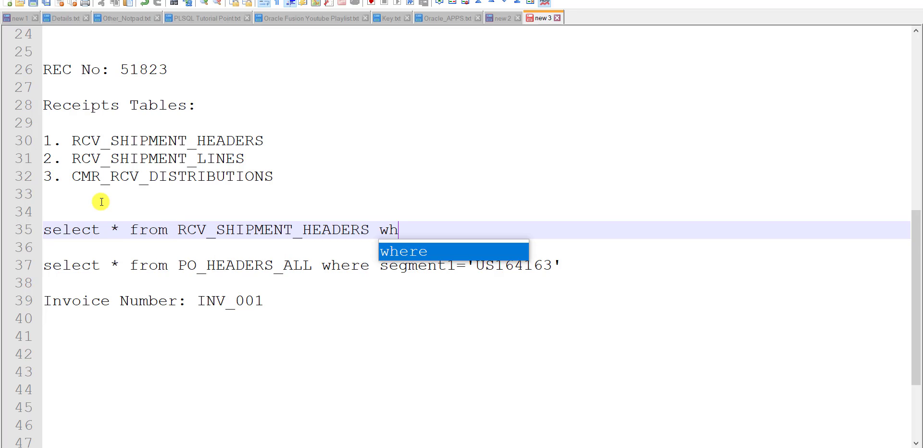
type("ere receipt_num=")
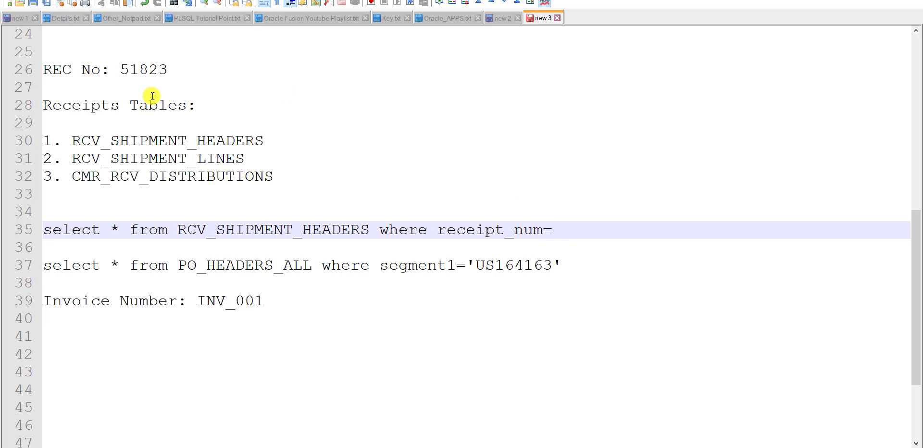
Complete the RCV_SHIPMENT_HEADERS query with the receipt number from the REC No line and select the whole query
double_click(138, 75)
key("ctrl+c")
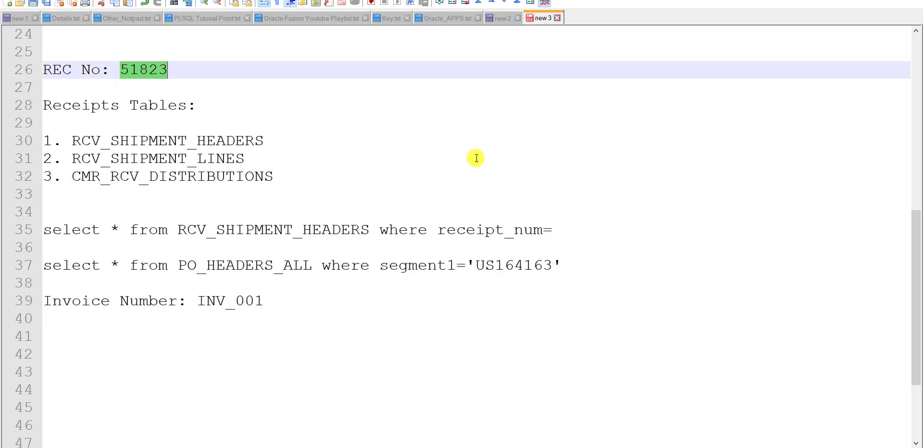
left_click(560, 232)
key("ctrl+v")
key("shift+End")
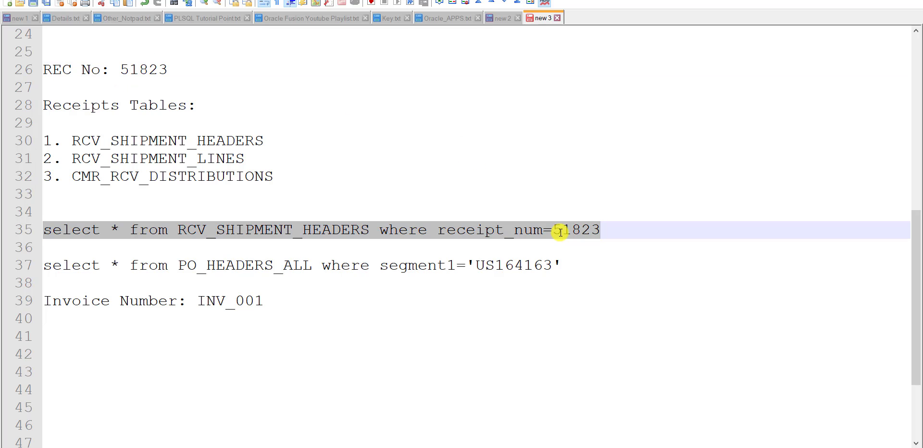
Switch to Oracle BI Publisher and set the REQ data set's SQL query to the RCV_SHIPMENT_HEADERS query filtered by receipt number
mouse_move(281, 446)
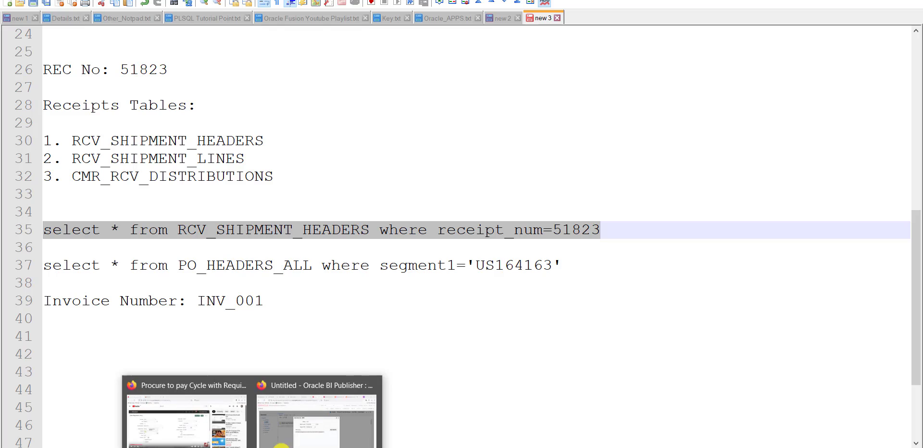
left_click(296, 427)
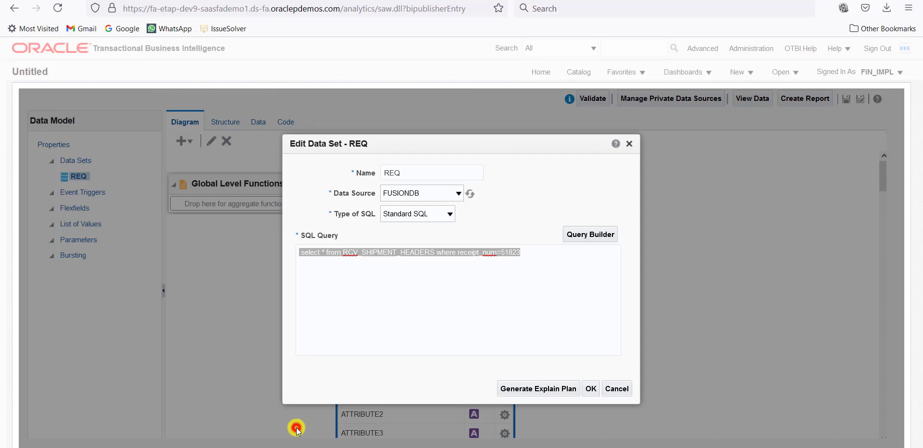
left_click(485, 287)
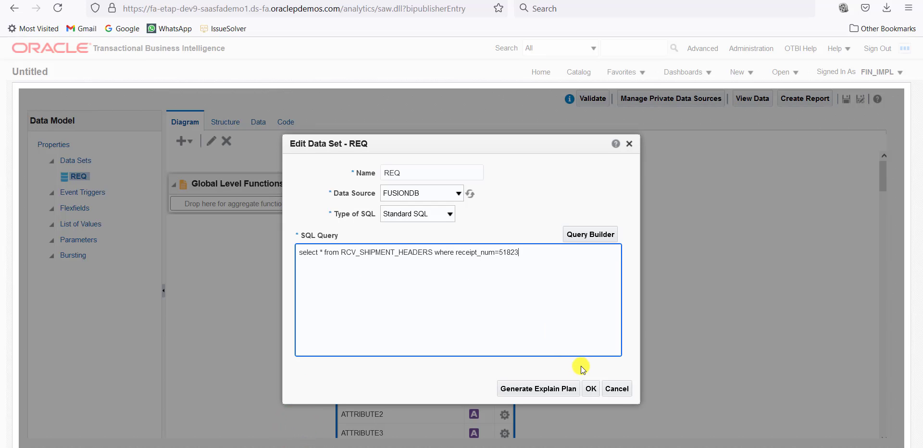
left_click(590, 389)
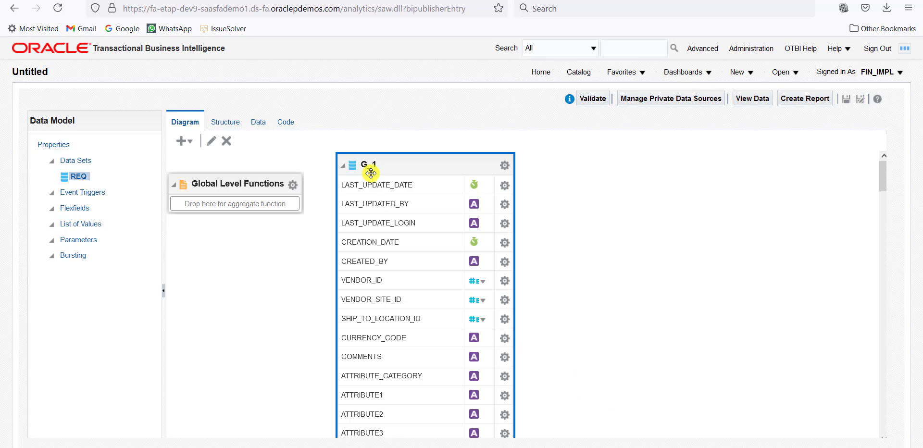
Run the receipt query, show its data as a table, and examine the RECEIPT_NUM and SHIPMENT_HEADER_ID columns
left_click(257, 122)
left_click(245, 149)
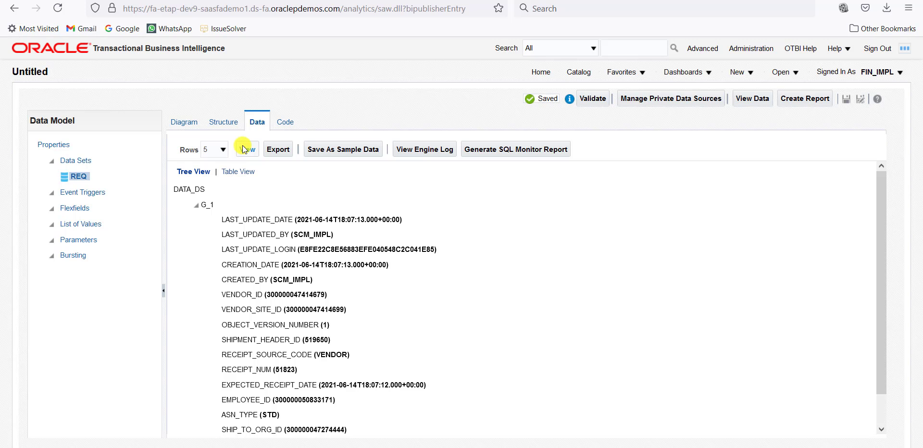
left_click(238, 171)
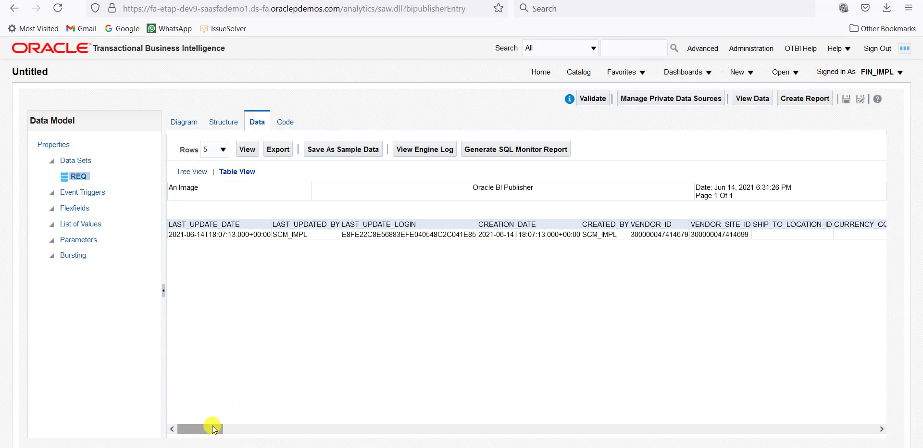
left_click_drag(212, 425, 494, 426)
left_click(667, 233)
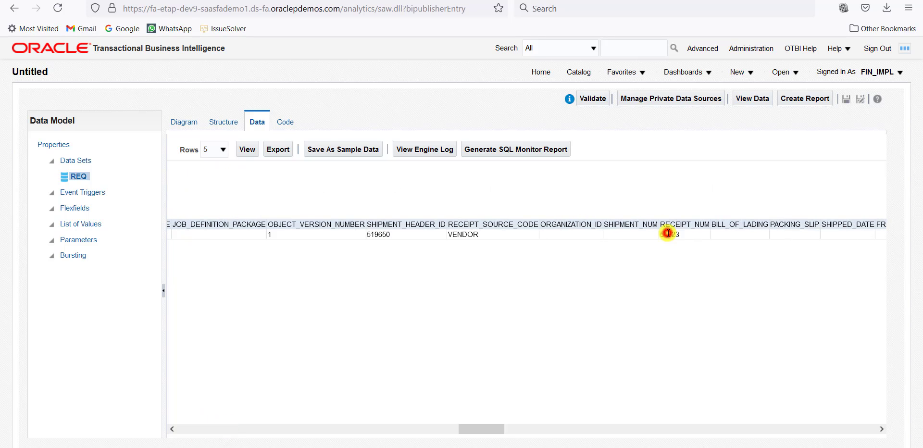
double_click(667, 233)
double_click(380, 234)
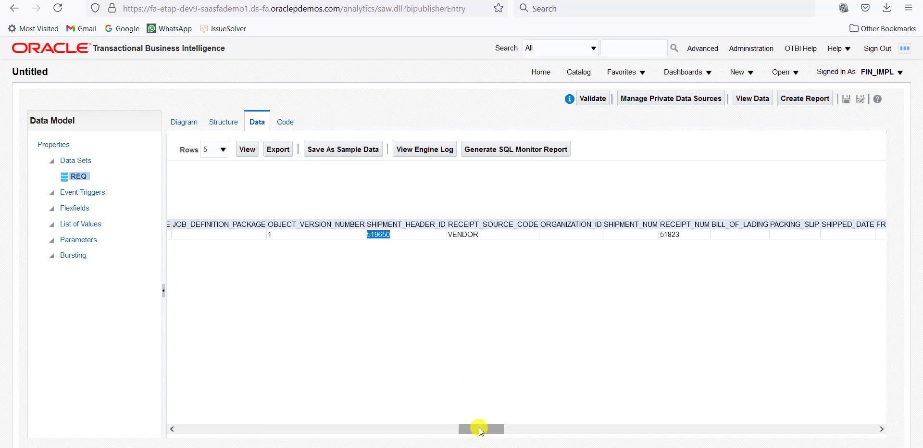
Switch to the Notepad++ notes and complete the AP_invoice_all query with "invoice_num=" and the quoted number from the Invoice Number line
key("alt+Tab")
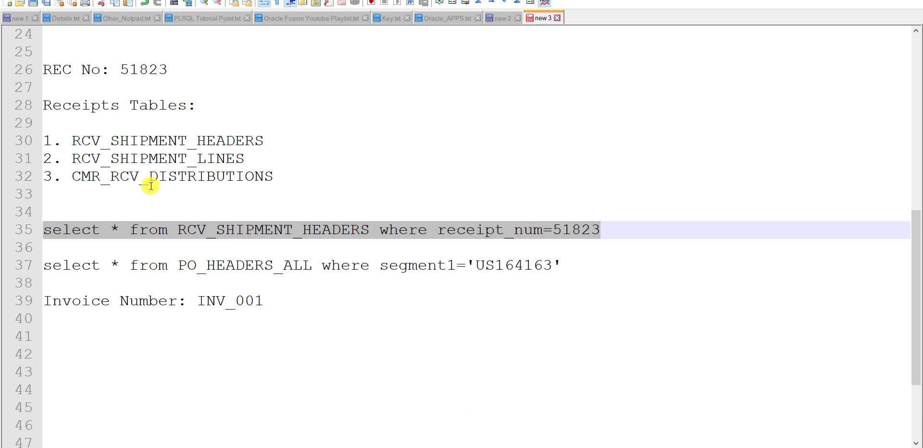
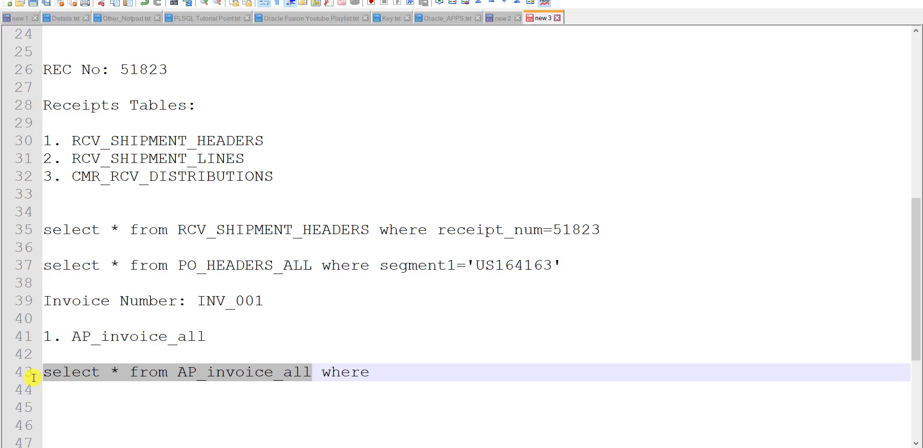
left_click(398, 371)
type("invoice_num=")
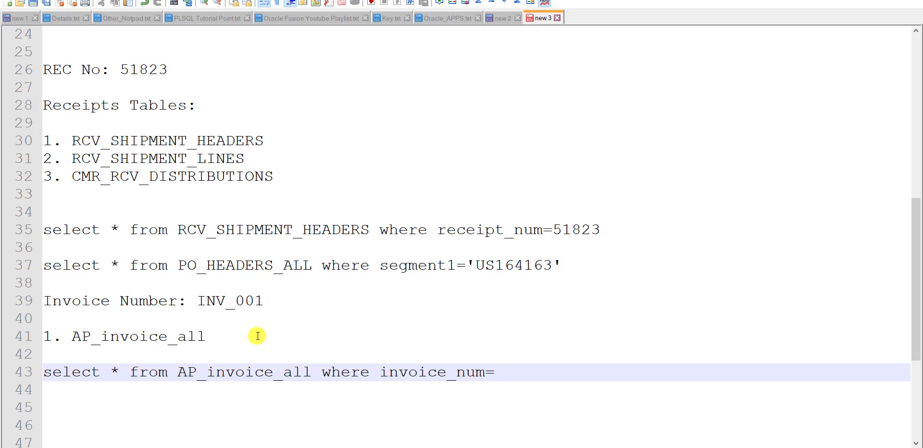
double_click(254, 302)
key("ctrl+c")
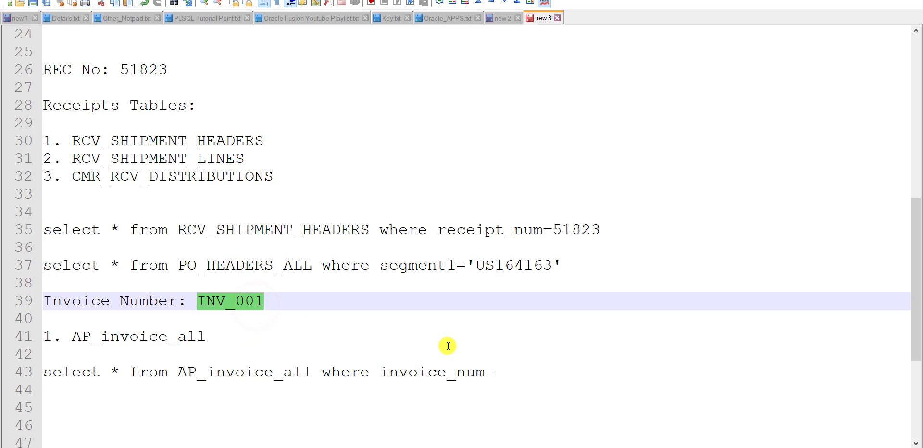
left_click(504, 372)
type("'")
key("ctrl+v")
type("'")
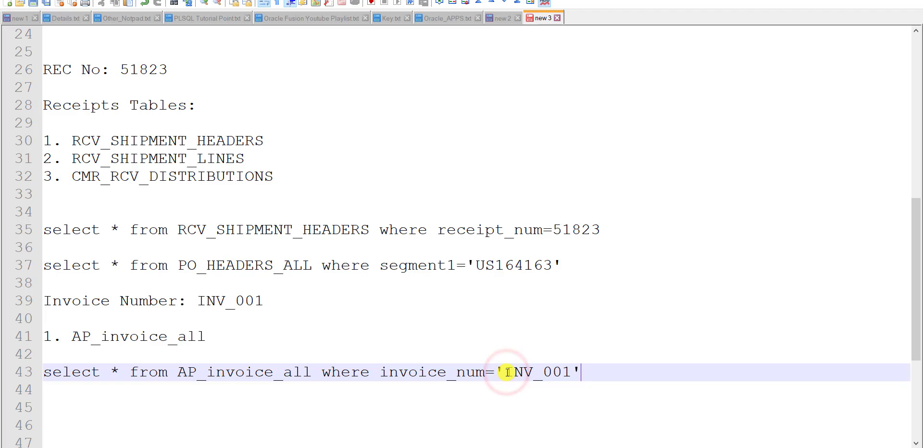
Correct the table name in the invoice query to AP_invoices_all and copy the whole query
left_click(274, 373)
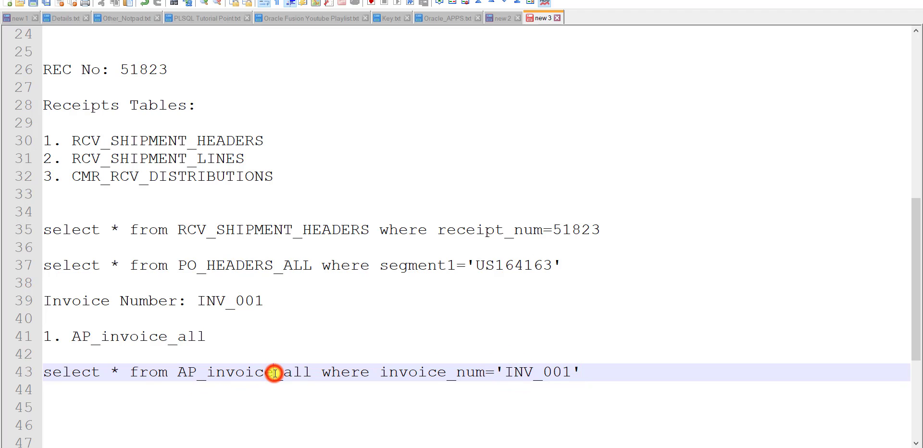
type("s")
left_click_drag(593, 372, 41, 372)
key("ctrl+c")
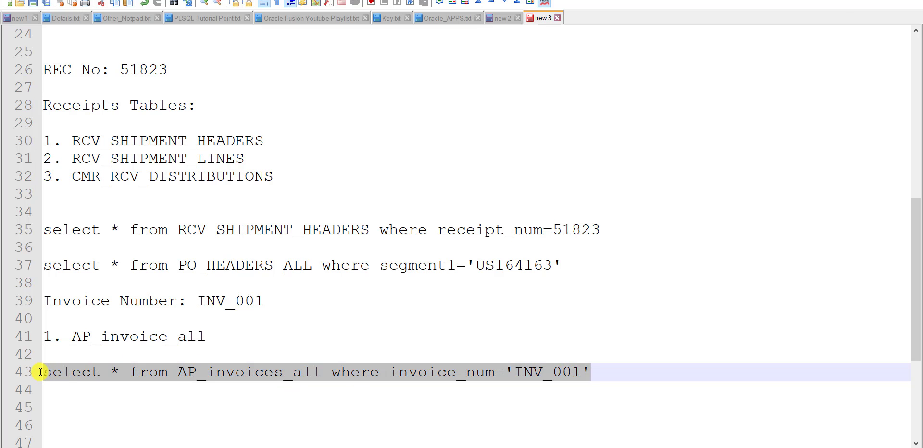
Switch to Oracle BI Publisher and replace the REQ data set's SQL query with the copied AP_invoices_all query
key("alt+Tab")
left_click(209, 143)
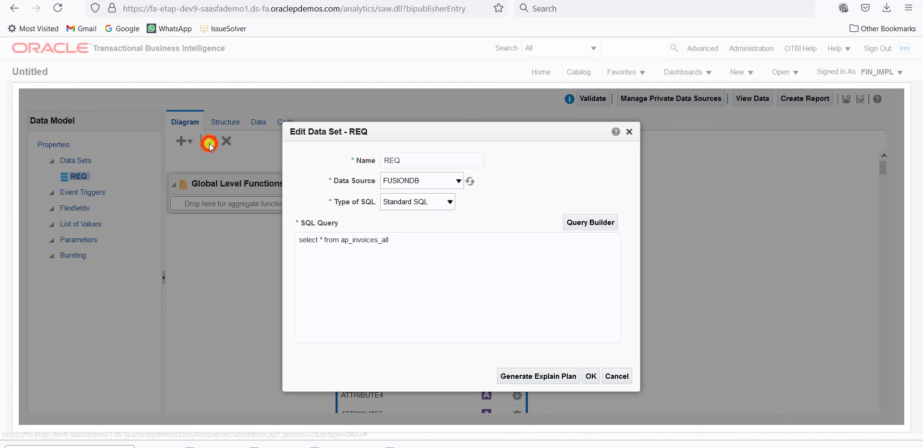
left_click(418, 281)
key("ctrl+a")
key("ctrl+v")
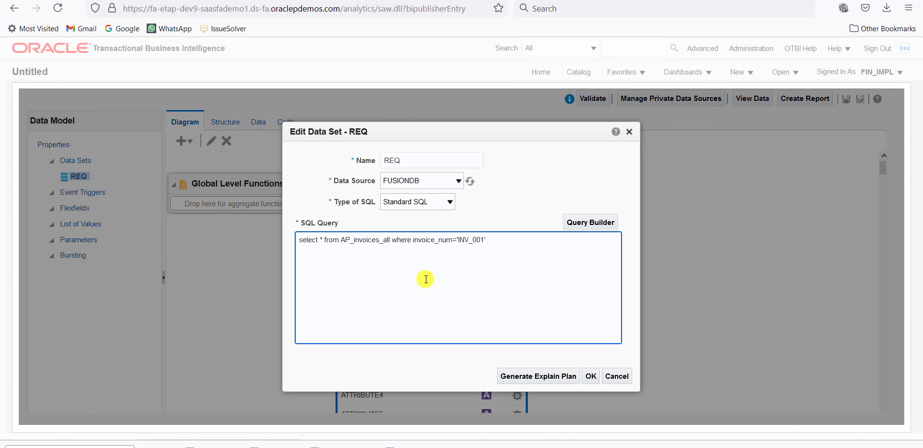
left_click(591, 376)
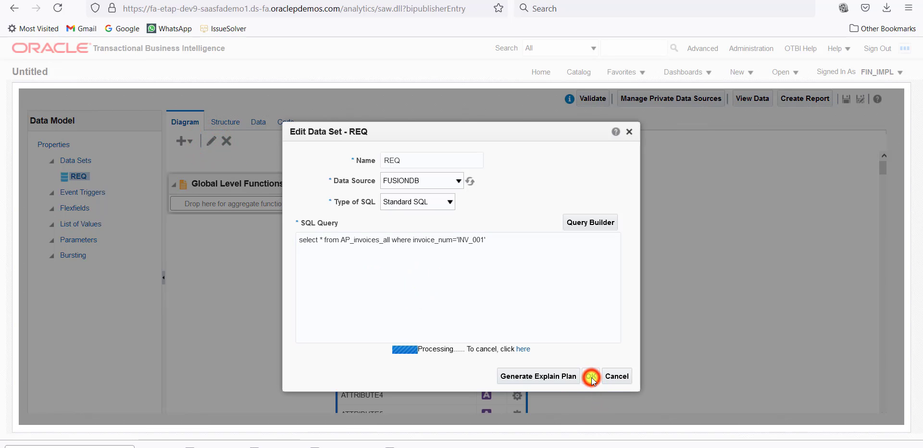
Run the invoice query, show its data as a table, and examine the INVOICE_AMOUNT and APPROVAL_STATUS columns
left_click(254, 123)
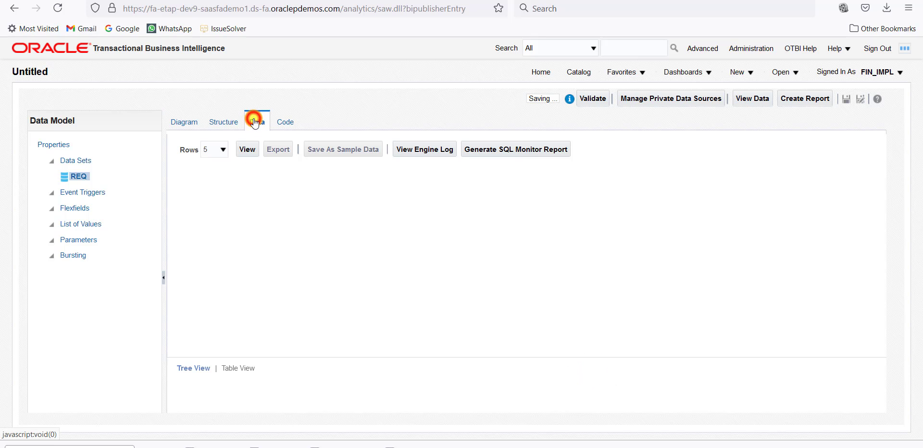
left_click(243, 149)
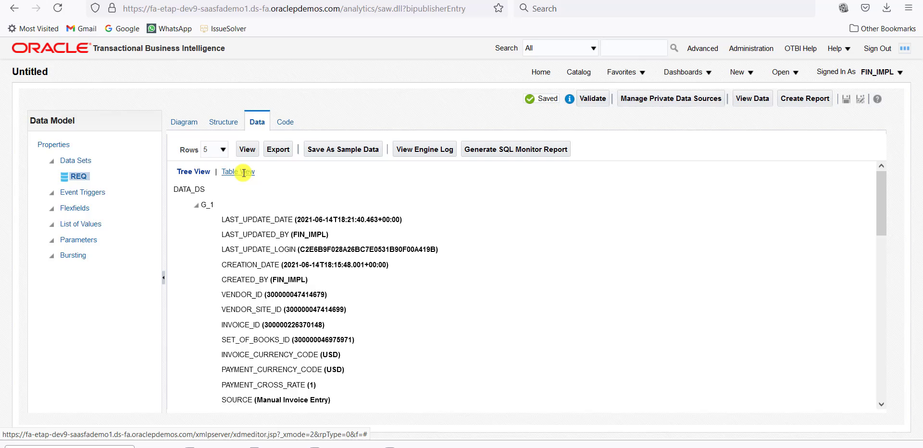
left_click(244, 173)
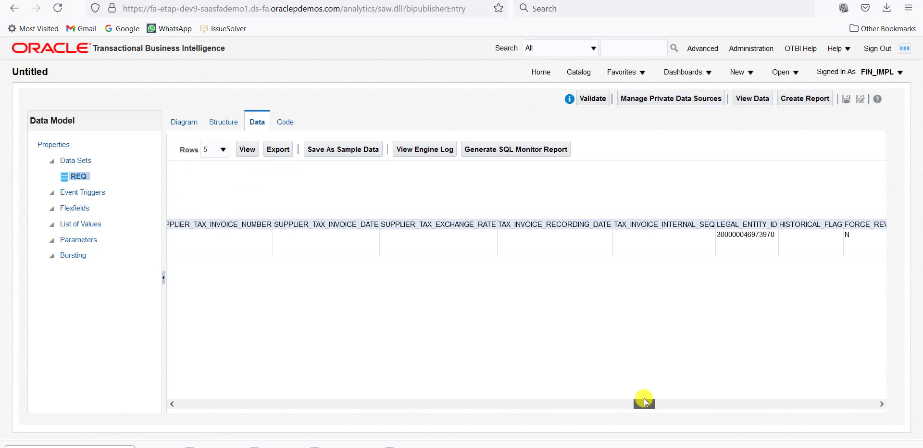
left_click_drag(644, 400, 701, 399)
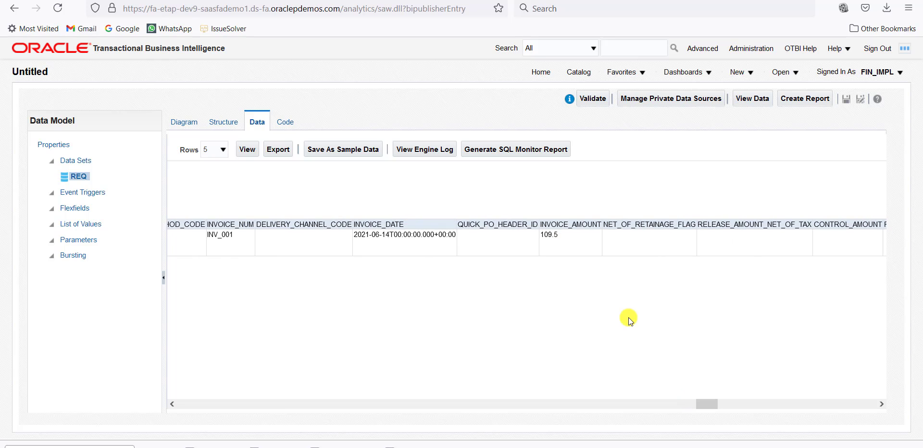
double_click(562, 234)
left_click_drag(705, 404, 766, 405)
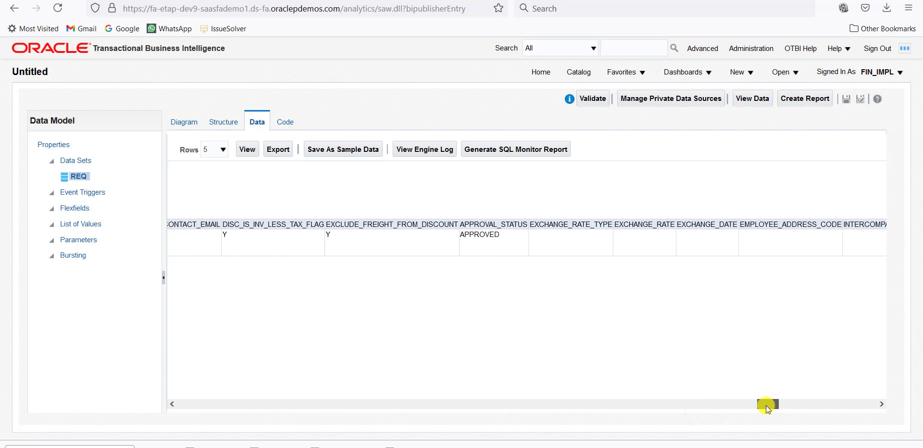
double_click(479, 234)
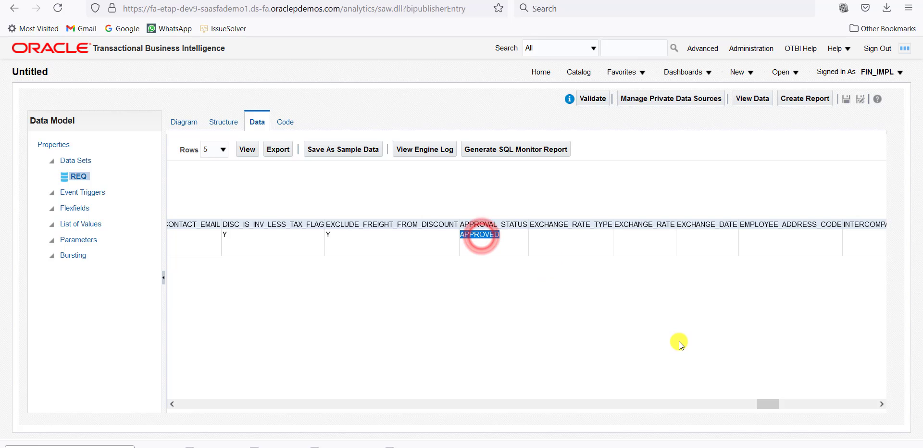
left_click_drag(763, 403, 811, 406)
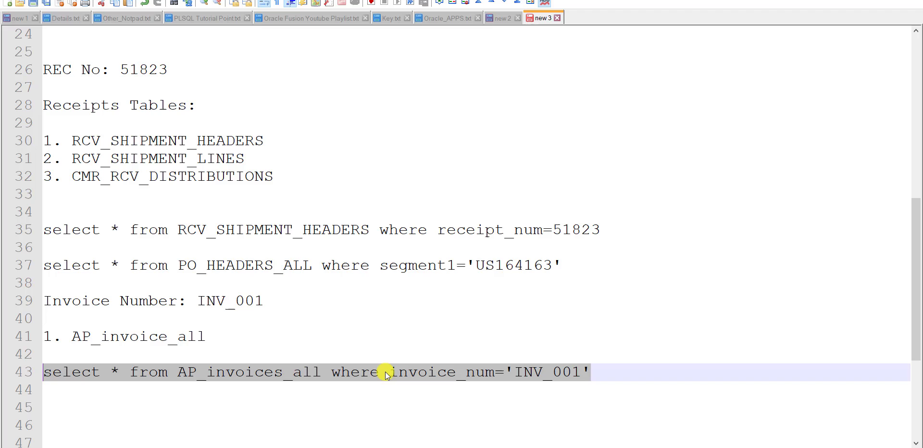
In the Notepad++ notes, select the table name AP_invoices_all in the invoice query
left_click(385, 372)
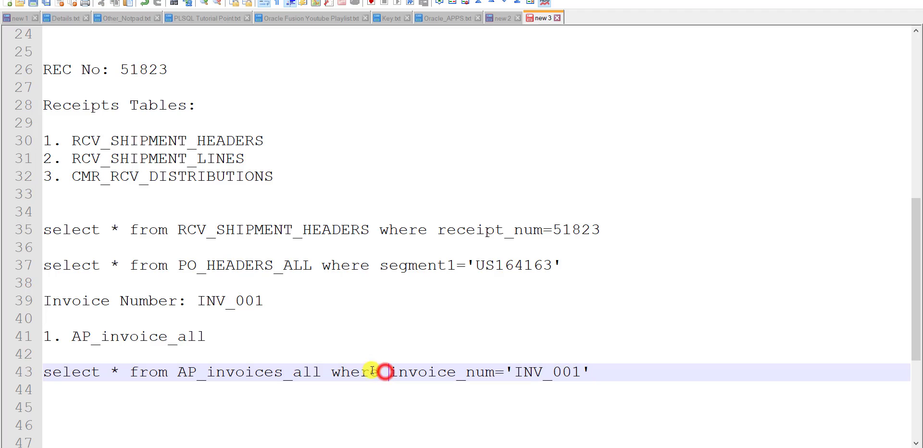
double_click(278, 370)
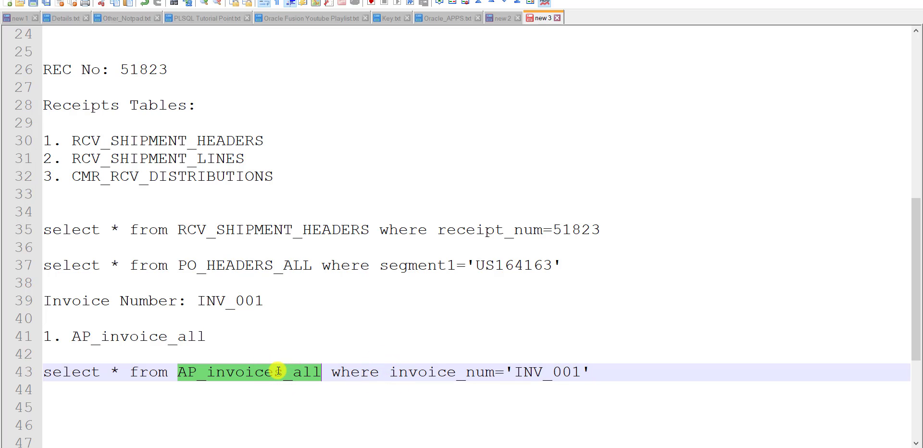